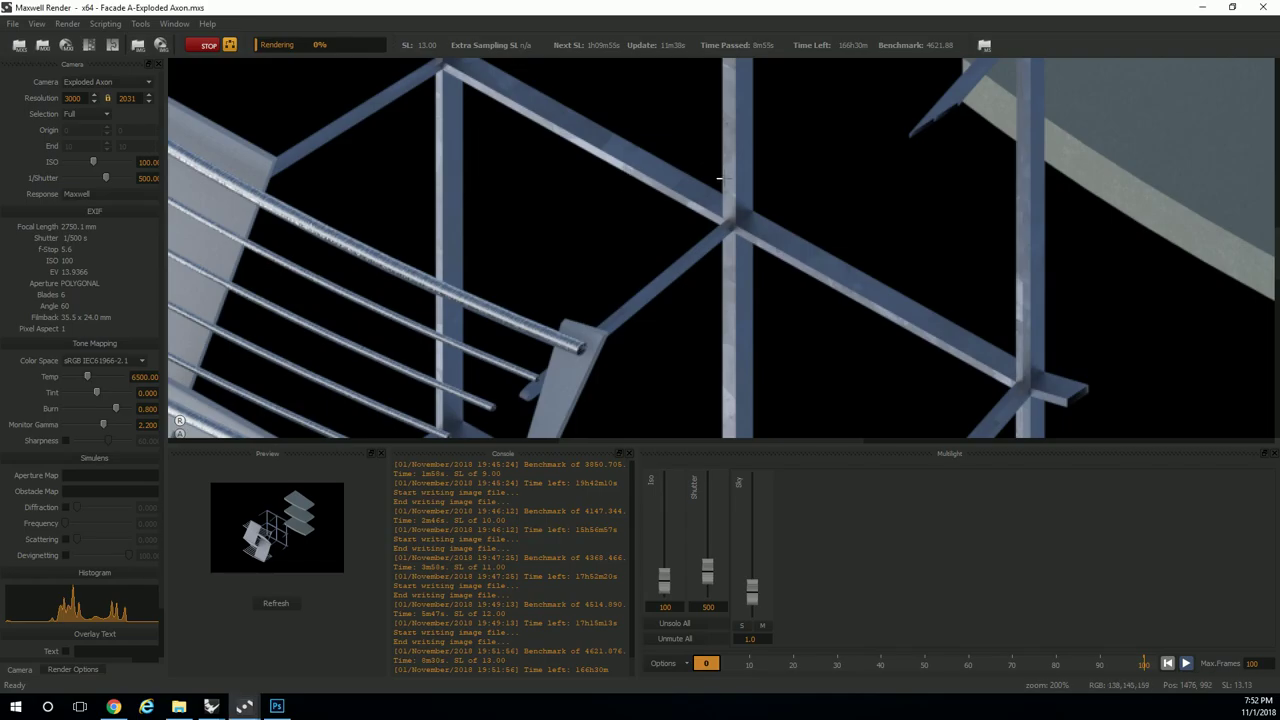
Pan and zoom around the render to inspect the railing rods.
drag(385, 272, 493, 198)
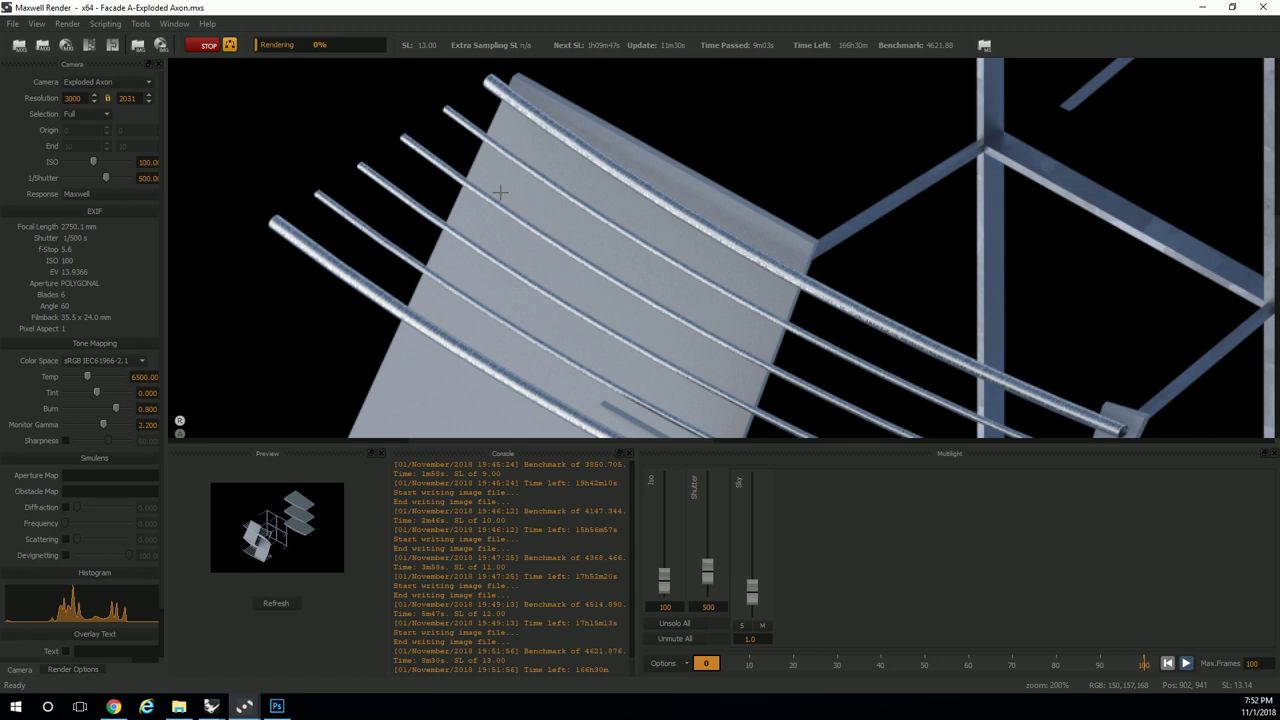
scroll(500, 192, up, 3)
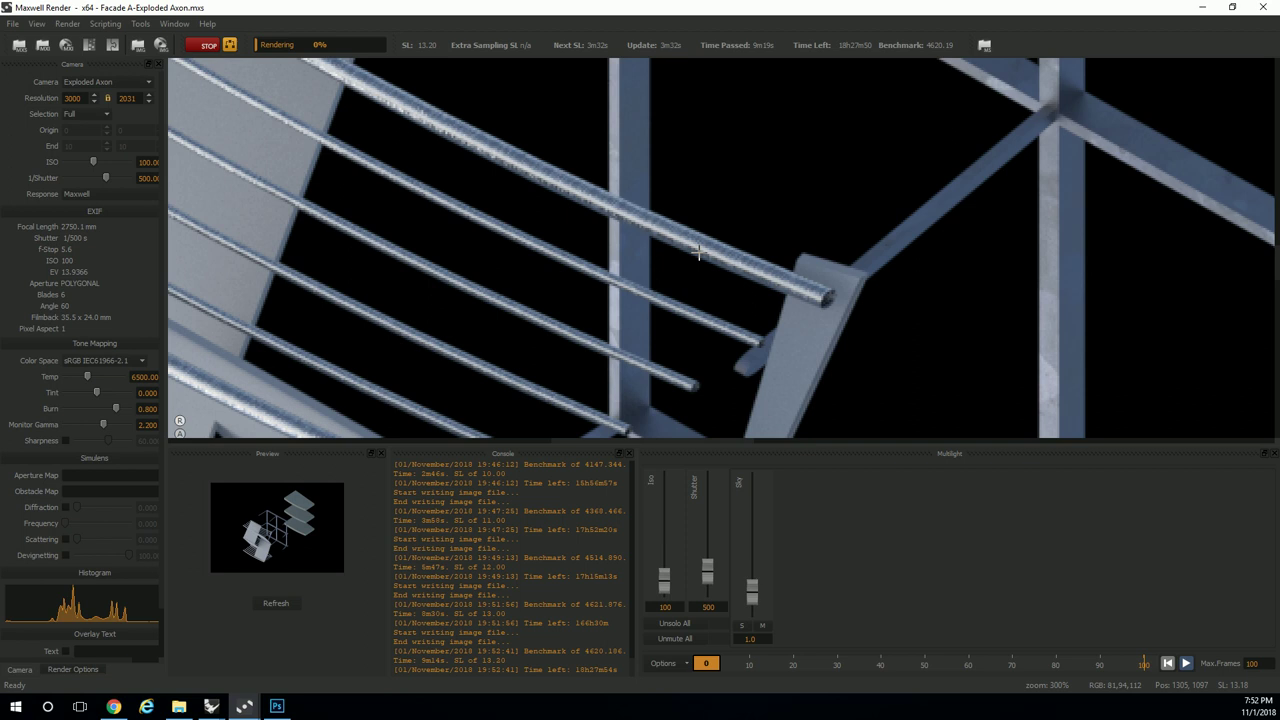
scroll(654, 243, down, 5)
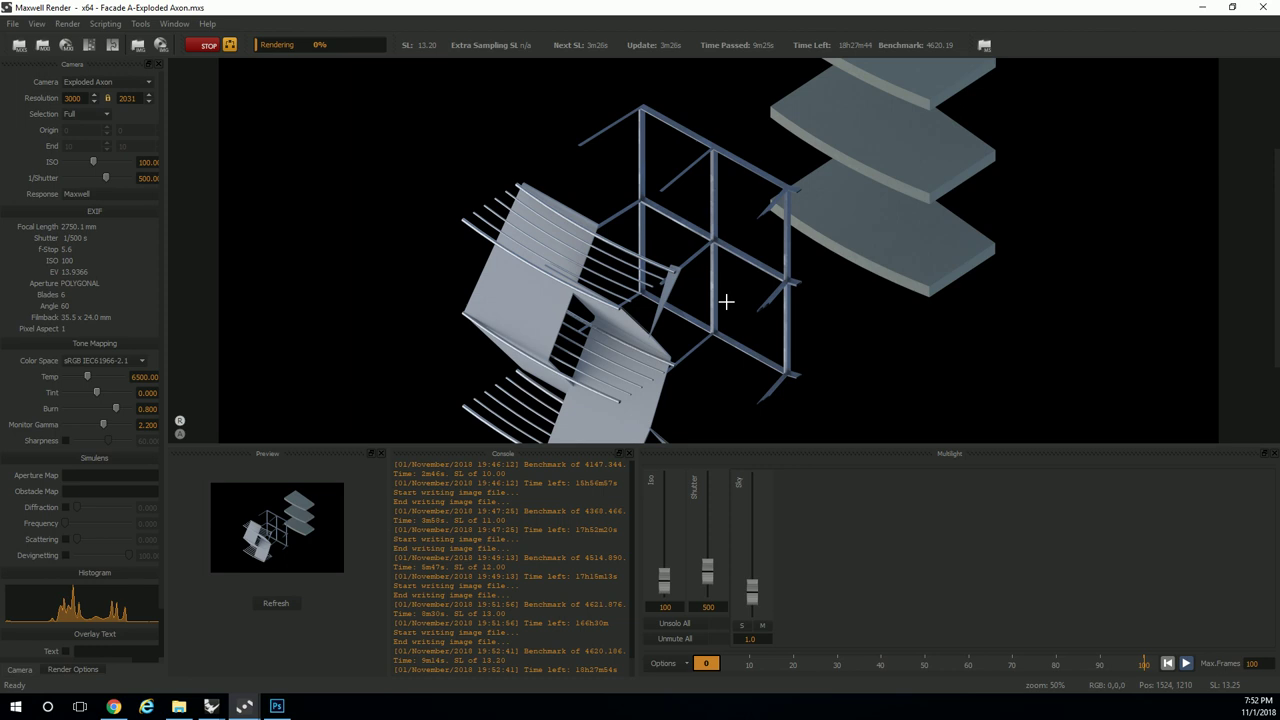
scroll(726, 301, down, 1)
scroll(757, 272, up, 2)
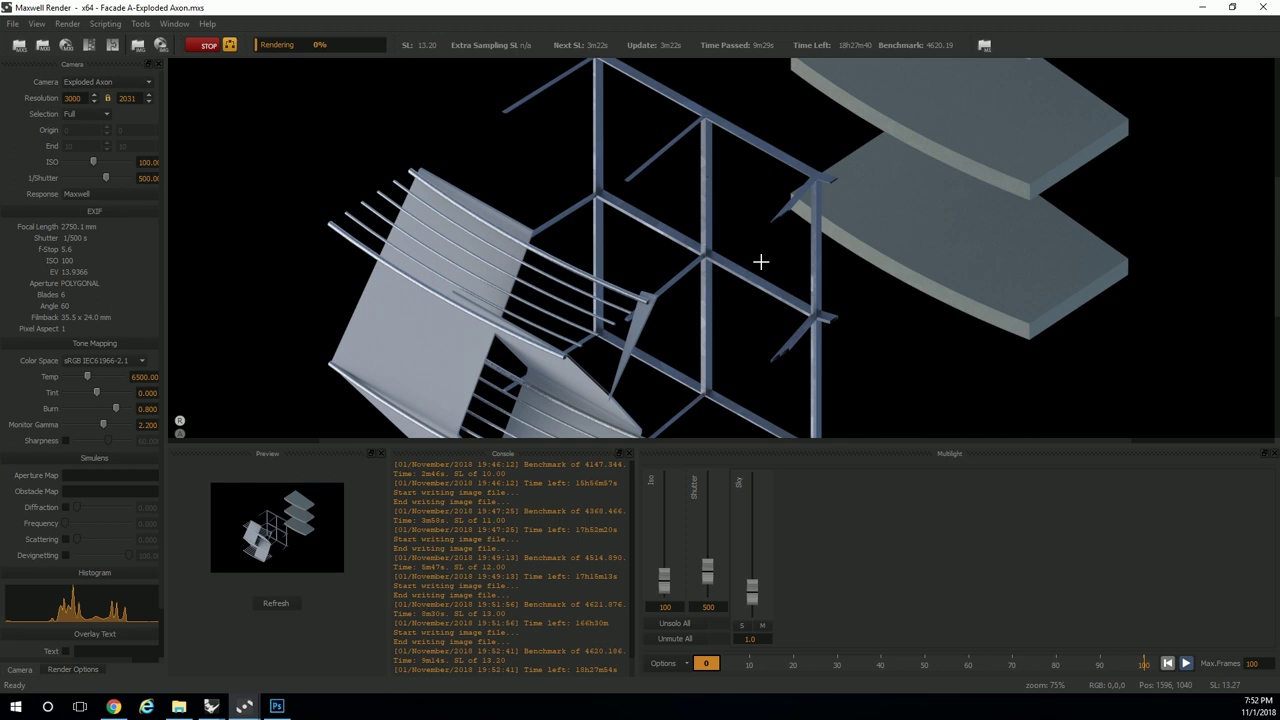
Stop the render at sampling level 13.33 and bring up the Save Image dialog.
drag(761, 261, 671, 260)
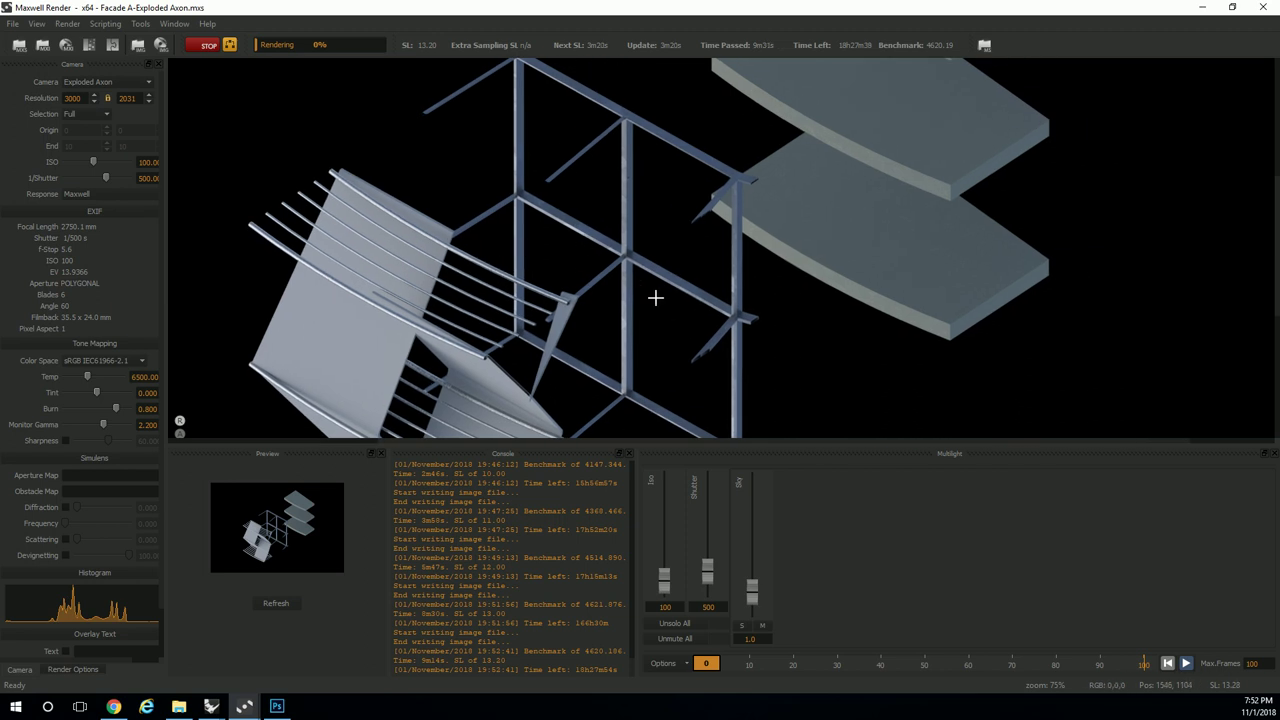
scroll(655, 297, up, 4)
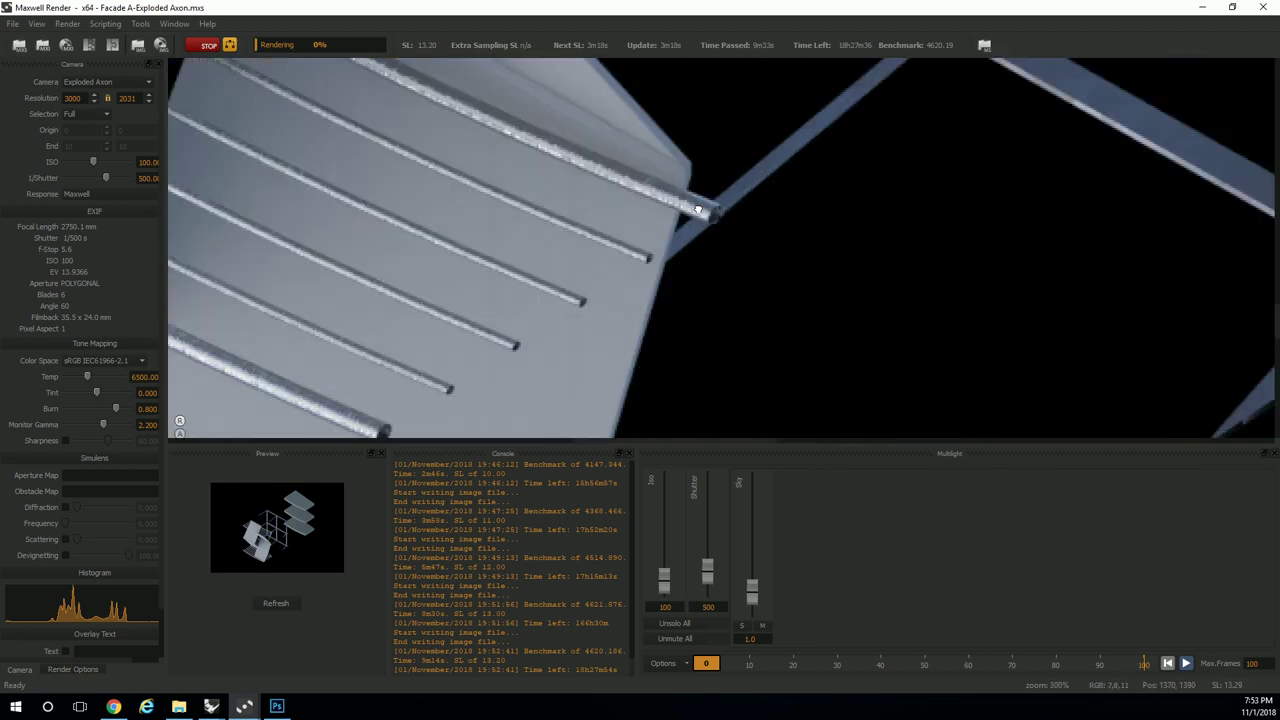
scroll(660, 310, down, 2)
scroll(654, 329, up, 2)
scroll(677, 284, down, 5)
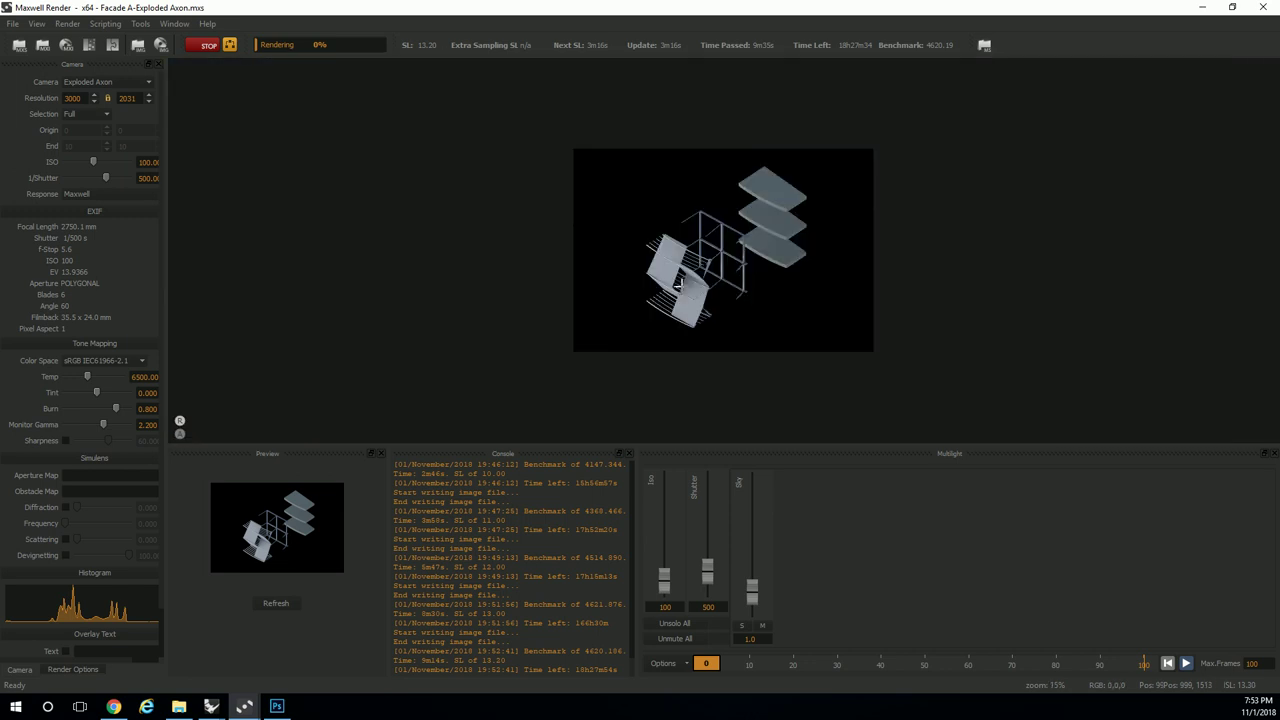
scroll(700, 270, up, 4)
scroll(823, 214, down, 1)
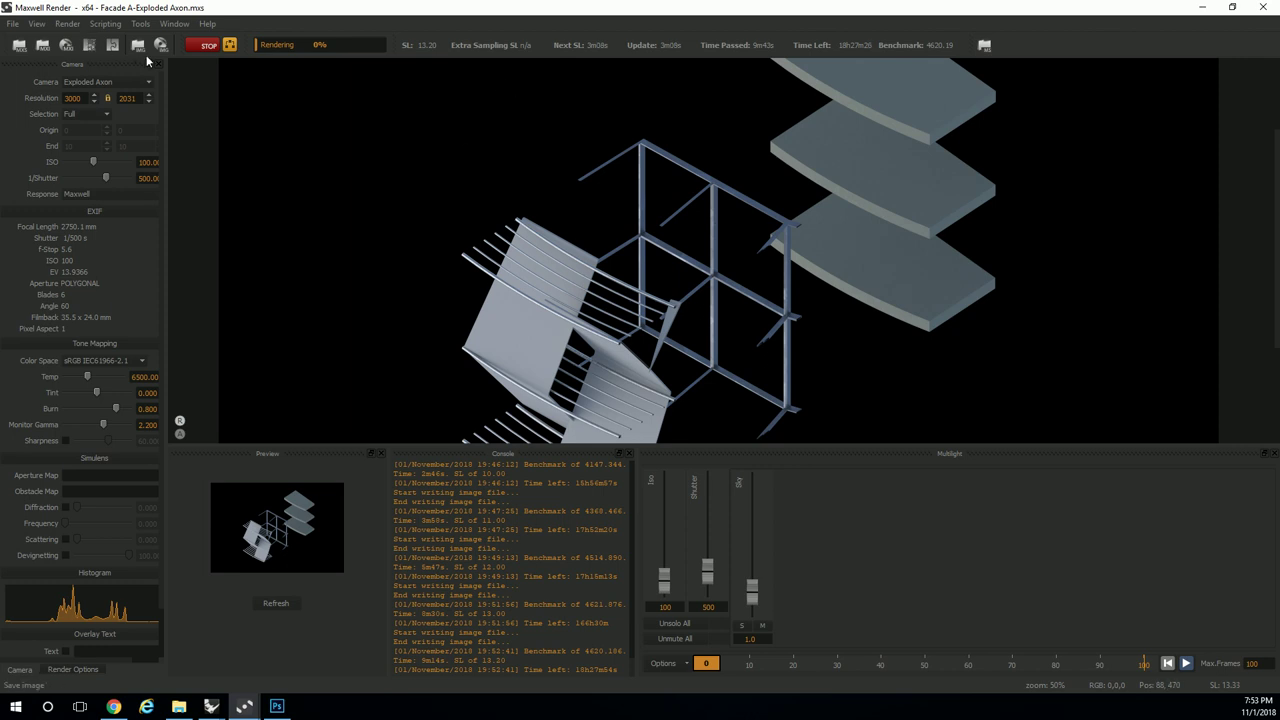
click(205, 46)
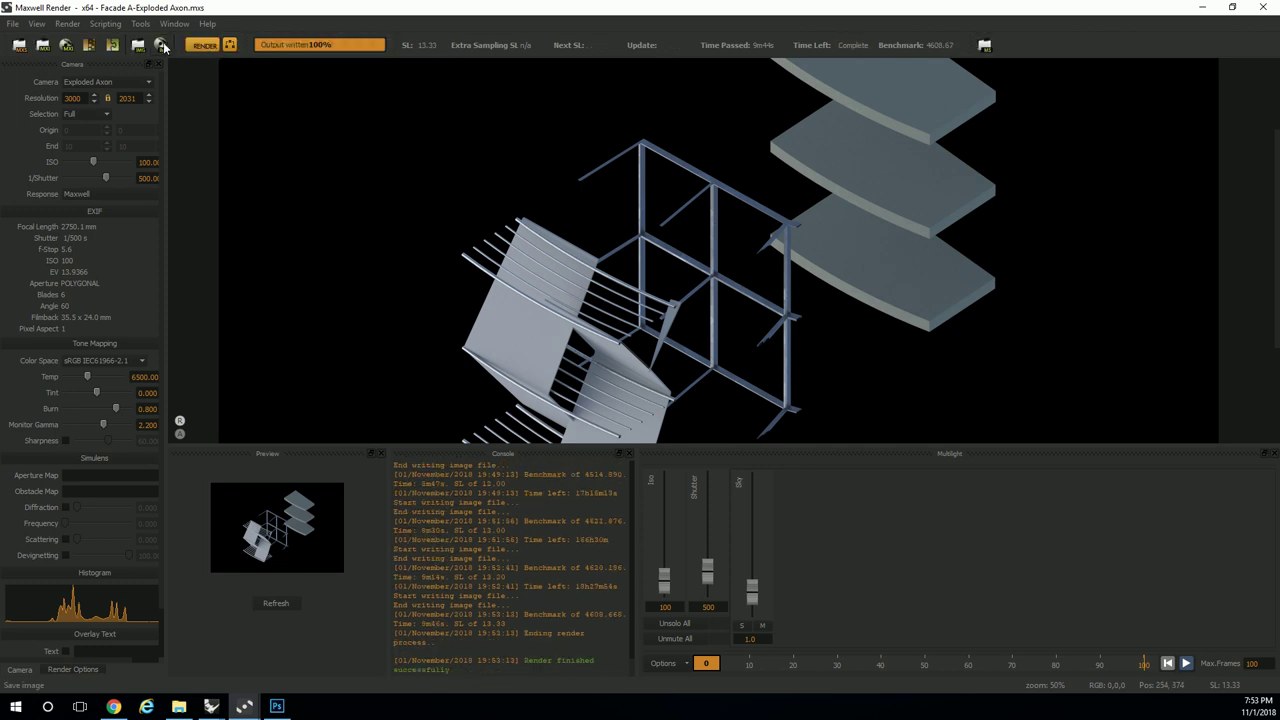
click(164, 46)
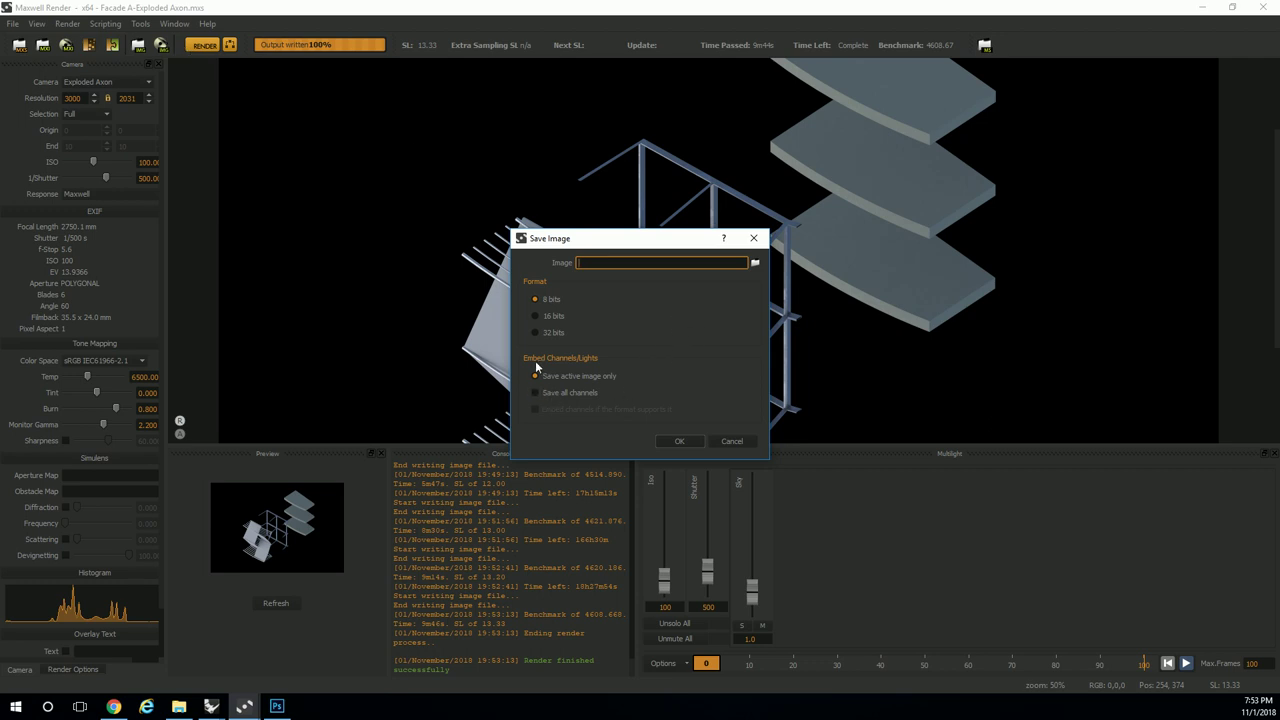
Choose 'Save all channels' under Embed Channels/Lights, keeping the 8-bit format.
click(564, 392)
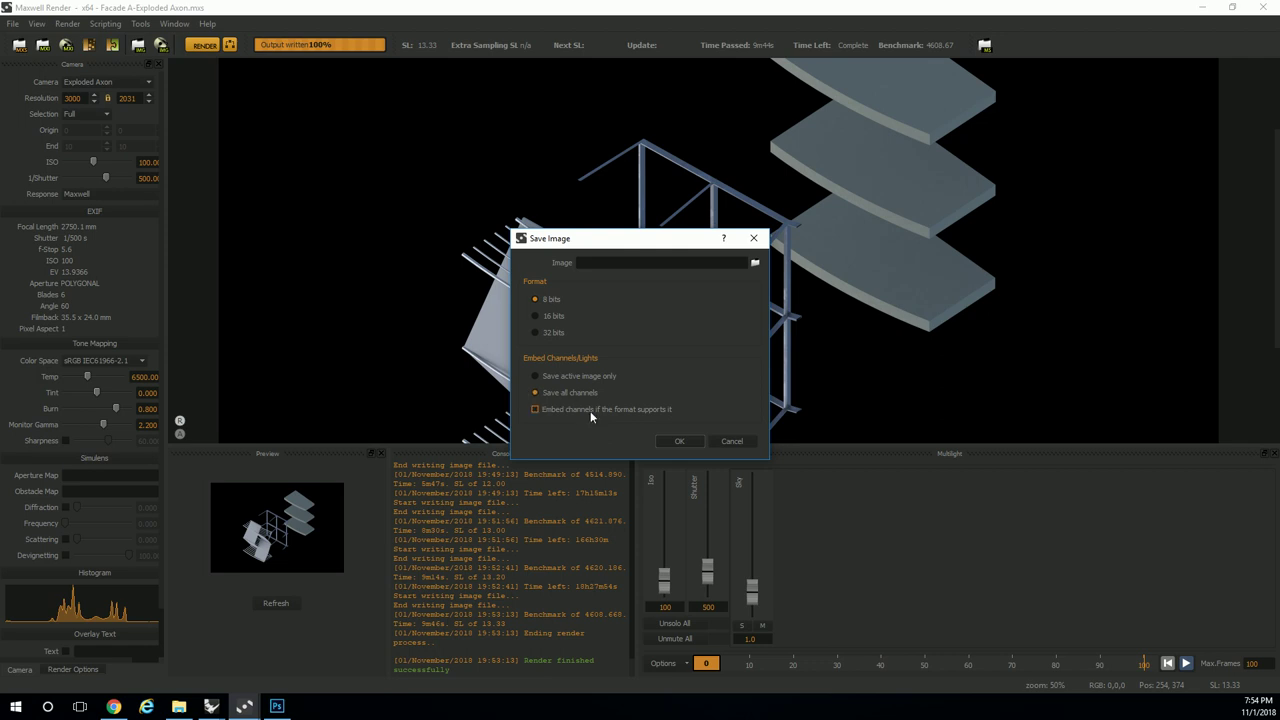
Save the render as Axon Alpha.png on the Desktop in 16-bit with all channels.
click(755, 262)
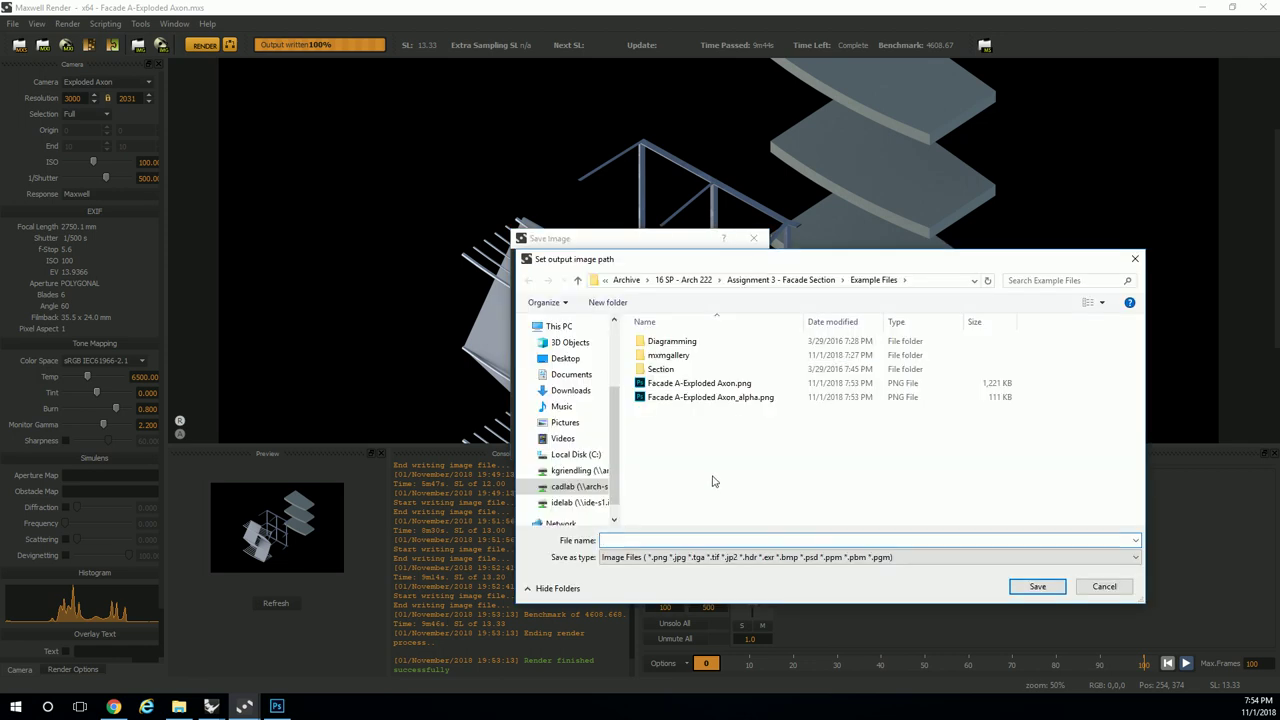
click(565, 358)
click(712, 540)
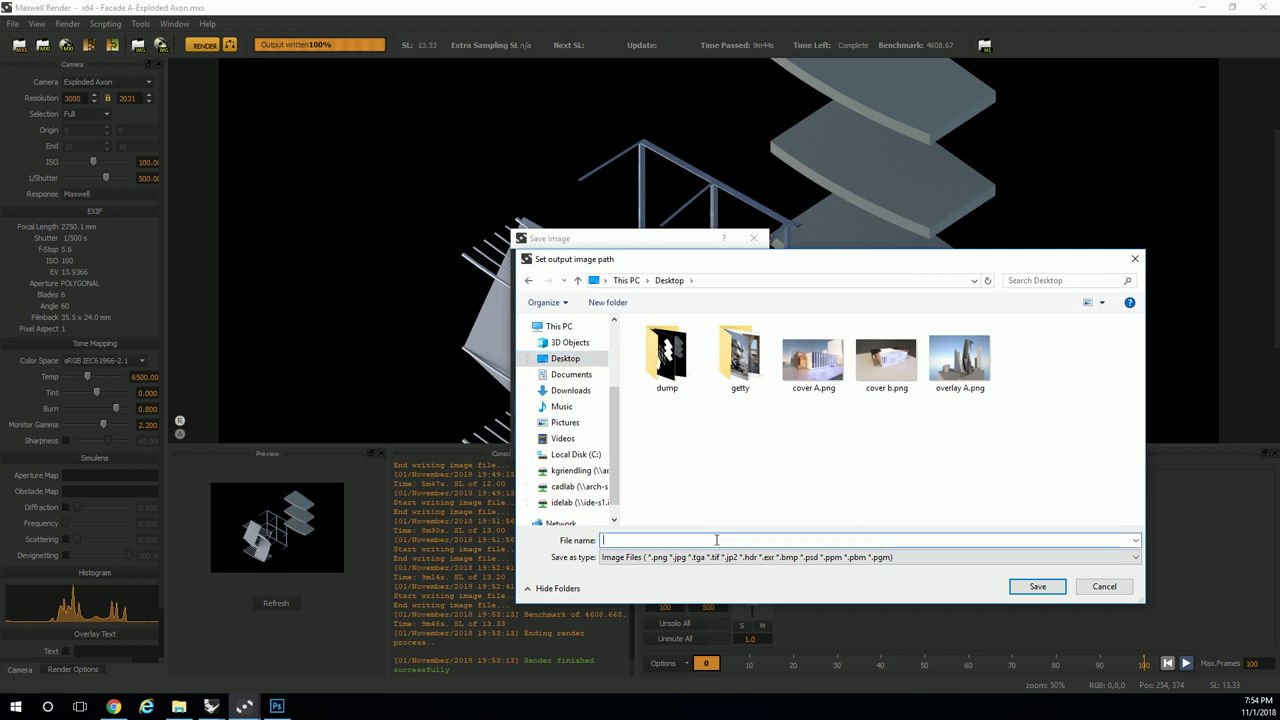
text(Axon Alpha)
key(Return)
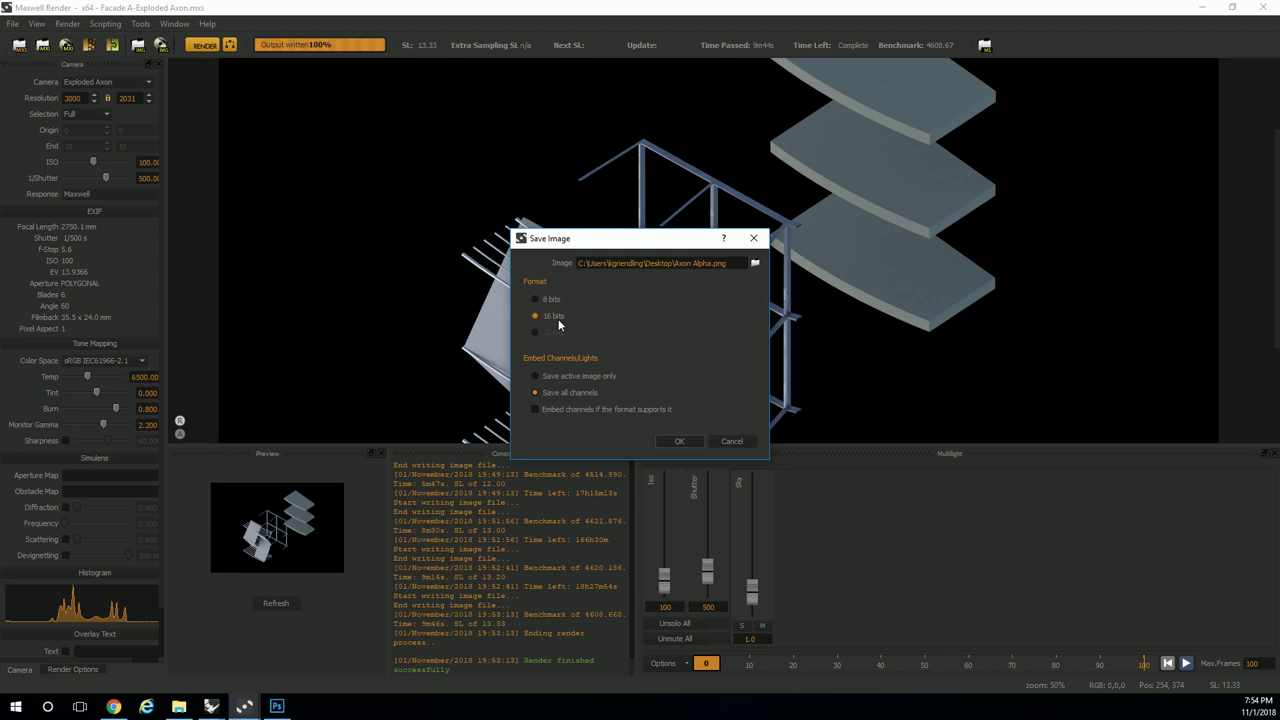
click(678, 443)
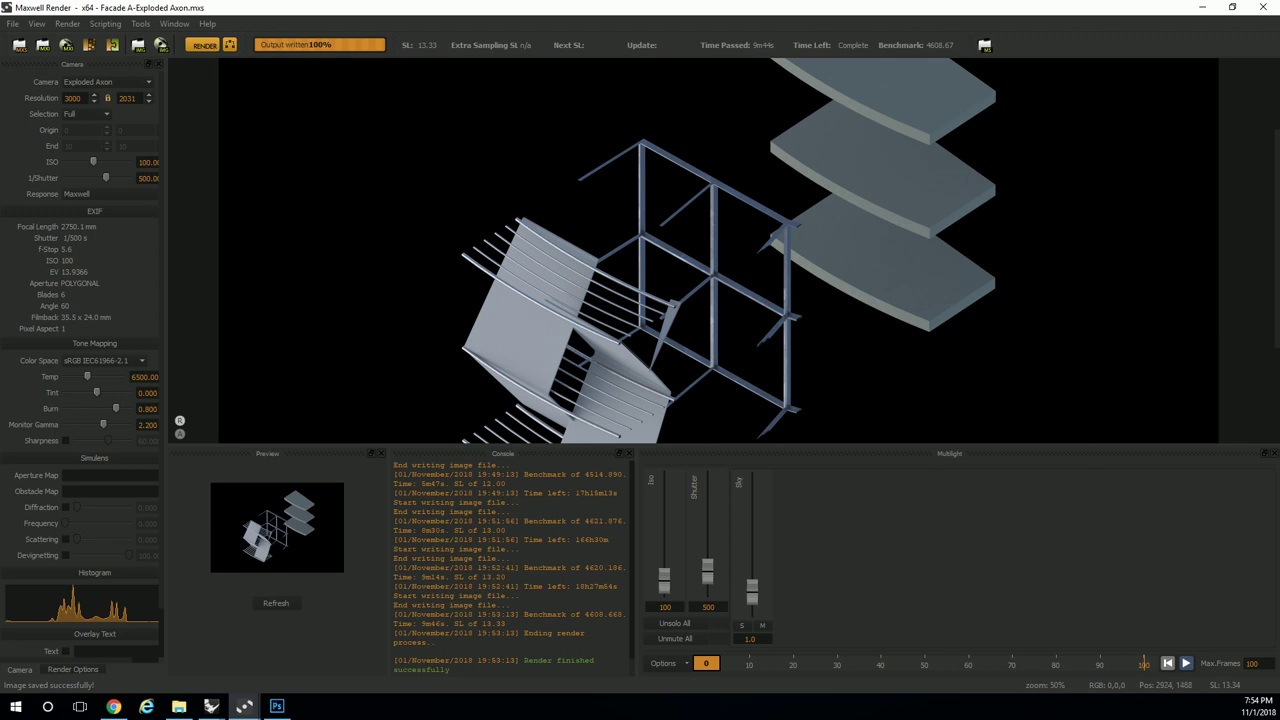
click(179, 706)
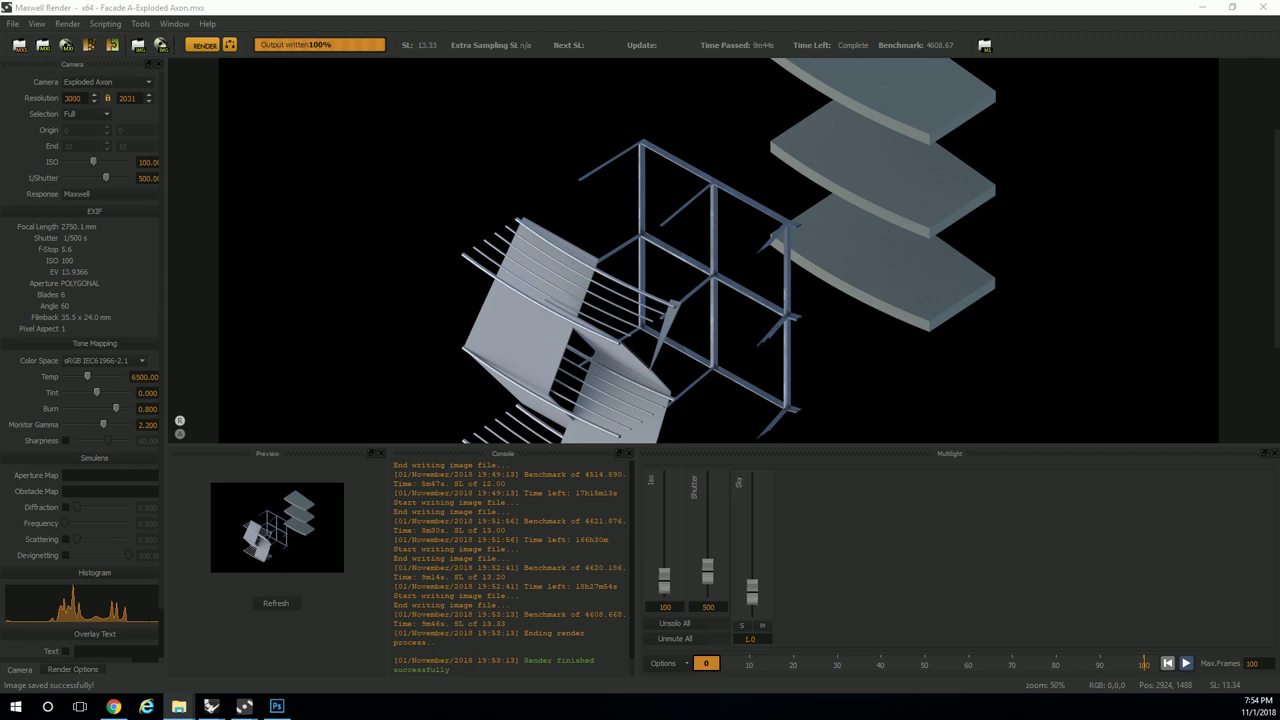
Open Axon Alpha.png and then Axon Alpha_alpha.png from the Desktop in Photoshop.
key(alt+Tab)
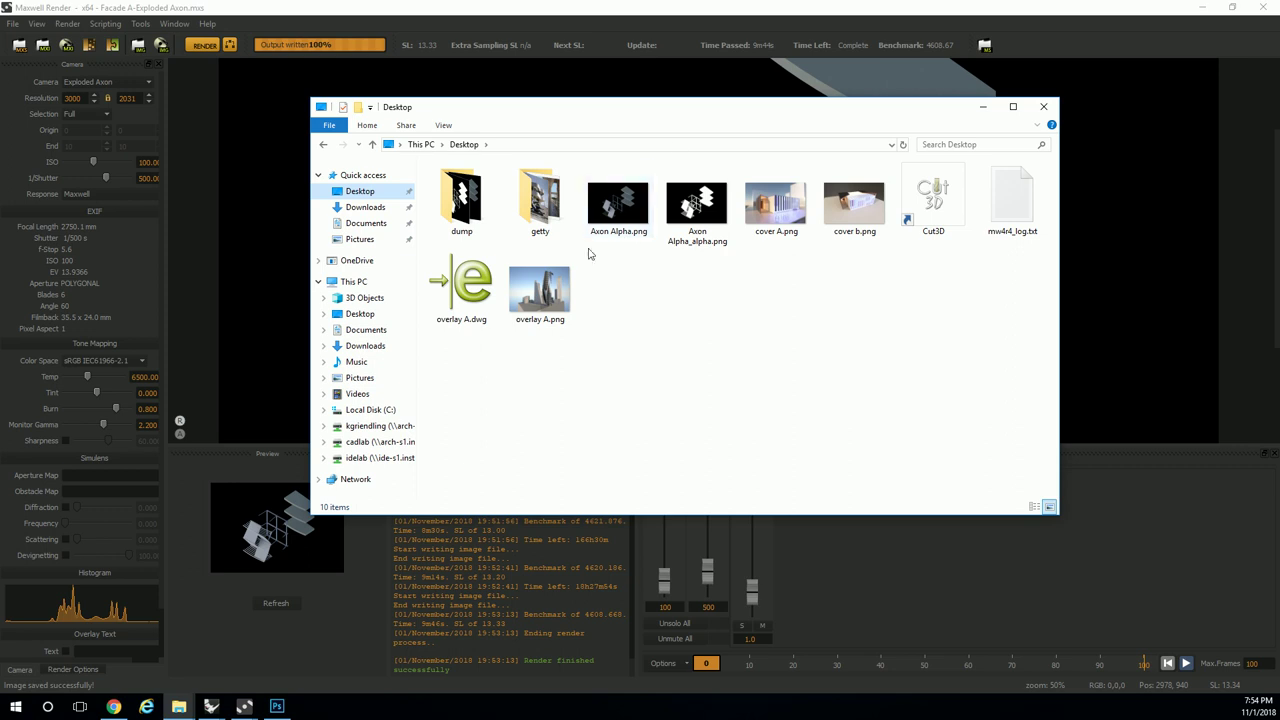
click(612, 210)
double_click(612, 210)
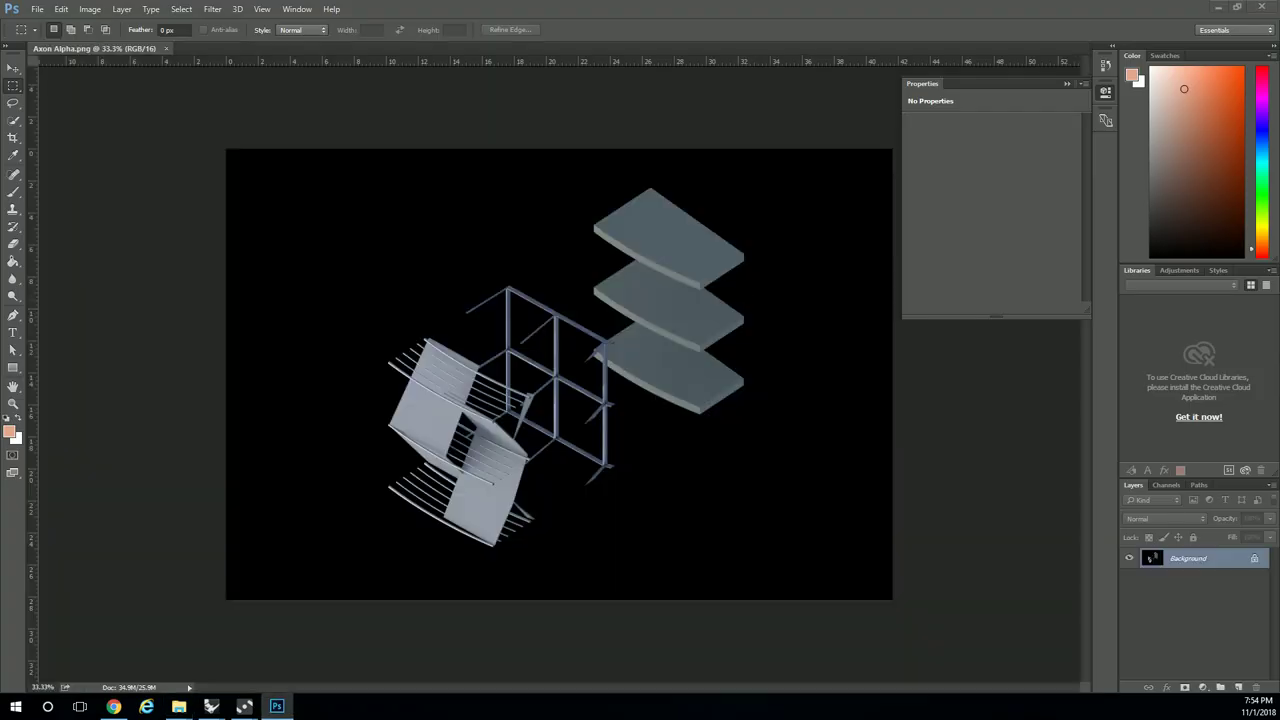
key(alt+Tab)
click(700, 205)
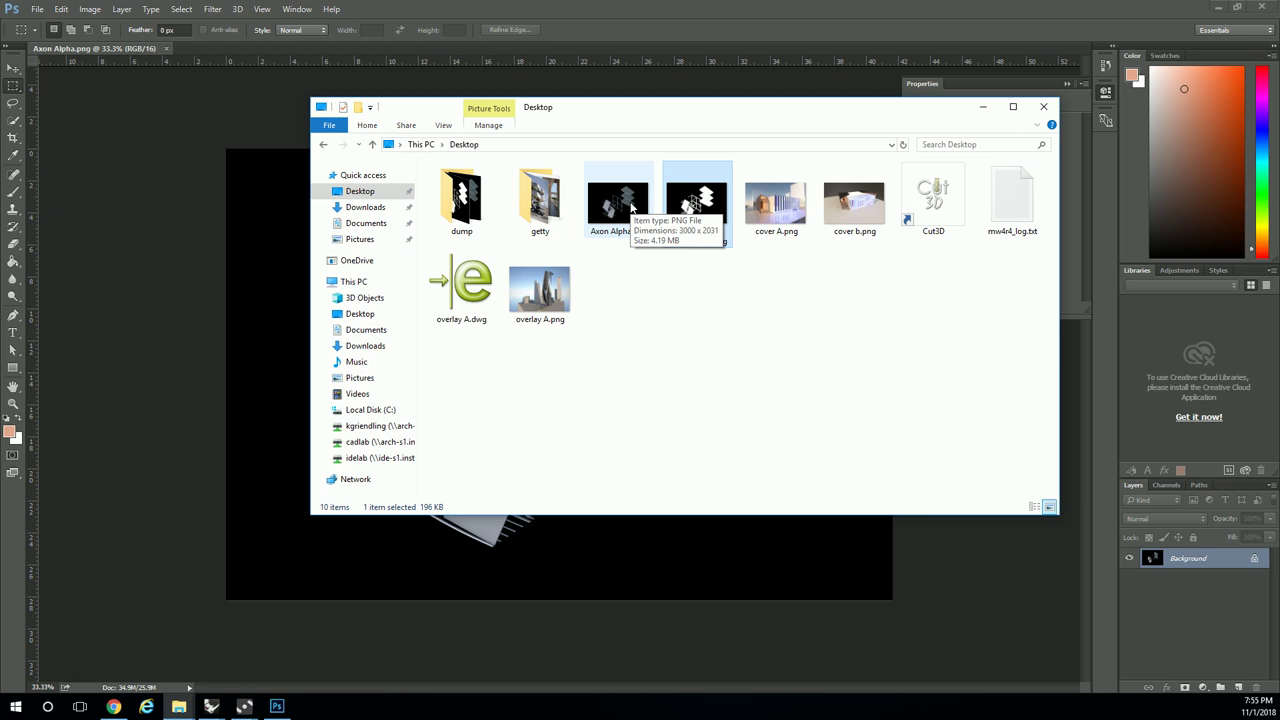
double_click(686, 198)
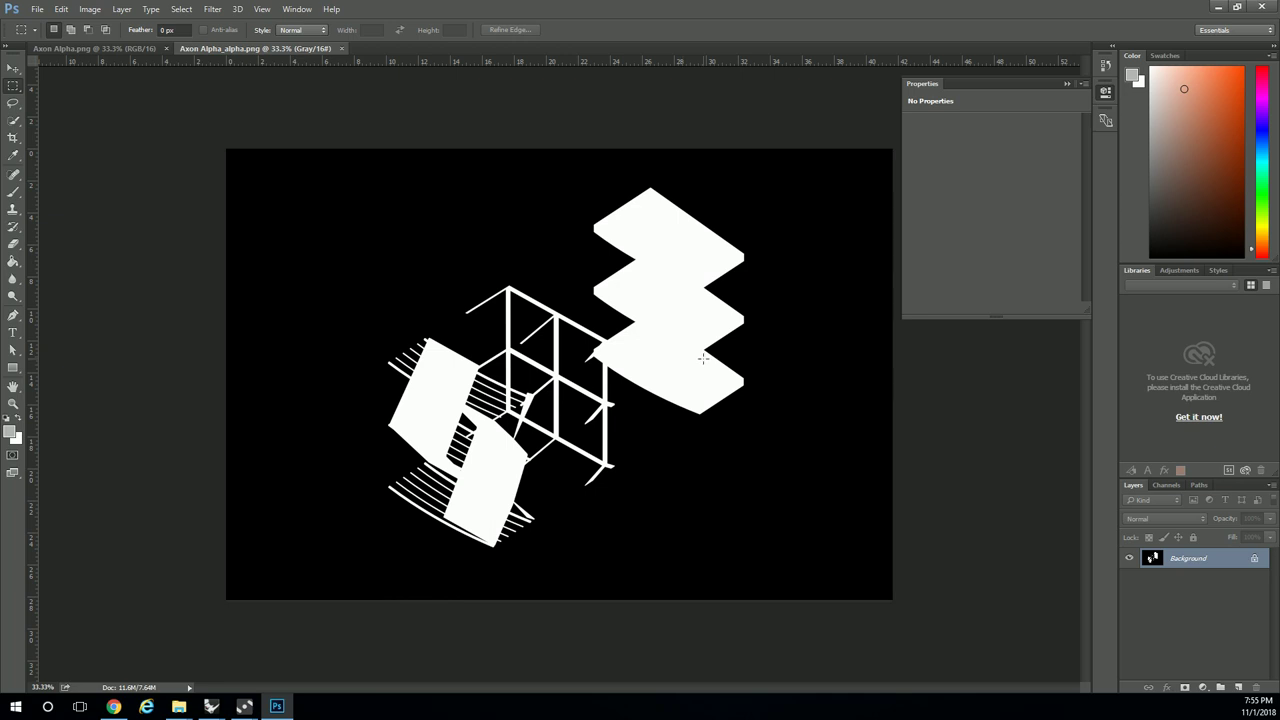
Bring the Axon Alpha.png colour render document to the front.
click(152, 50)
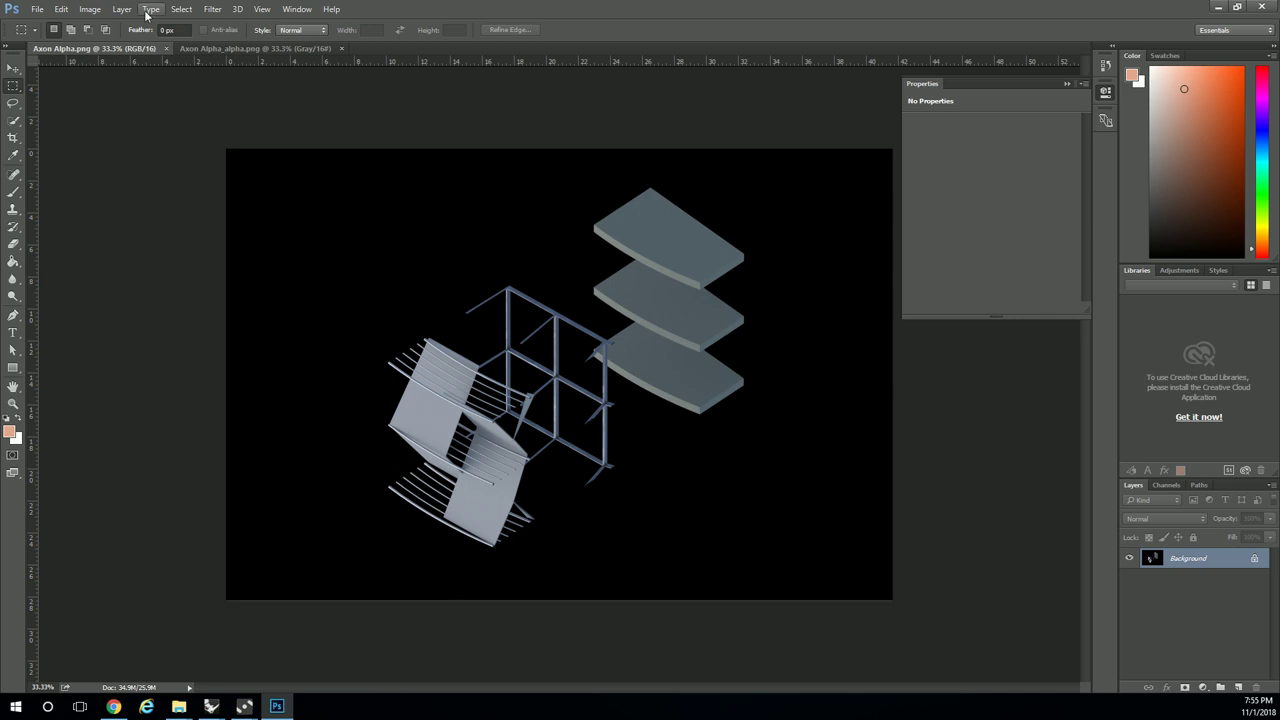
Convert the render's locked Background into Layer 0 and add a white layer mask.
click(219, 50)
key(ctrl+Tab)
click(1254, 559)
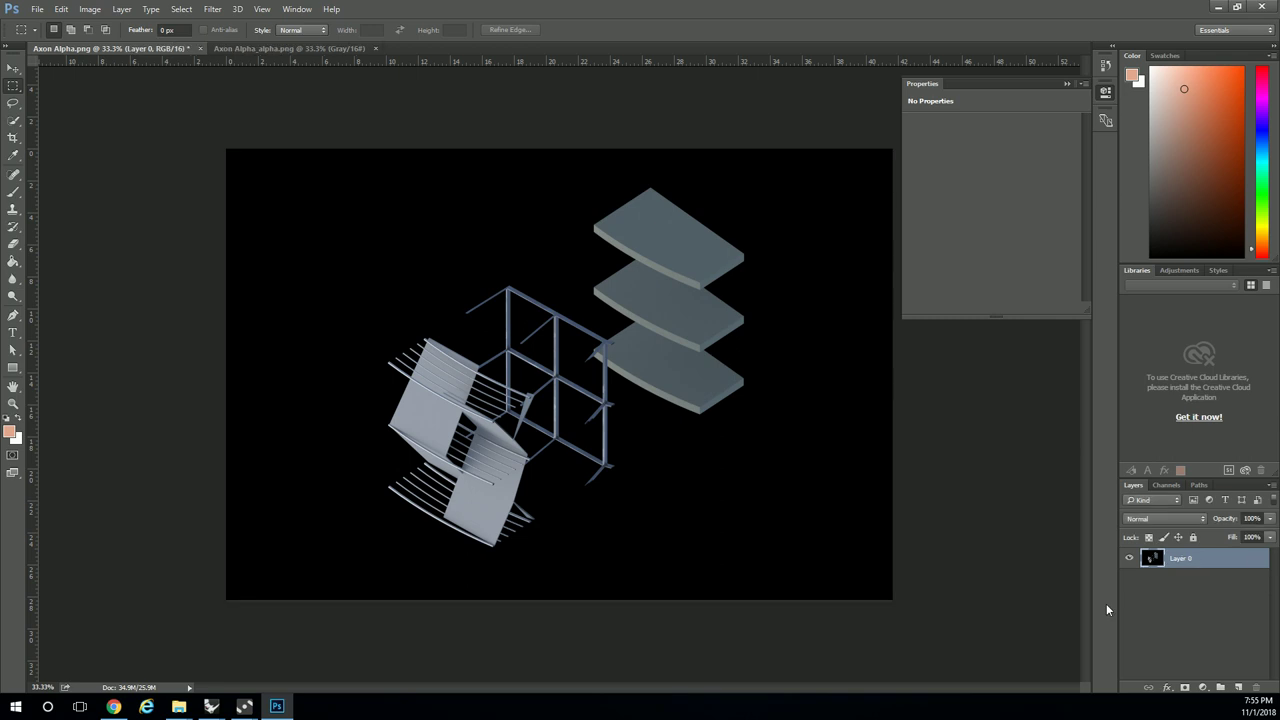
click(1186, 688)
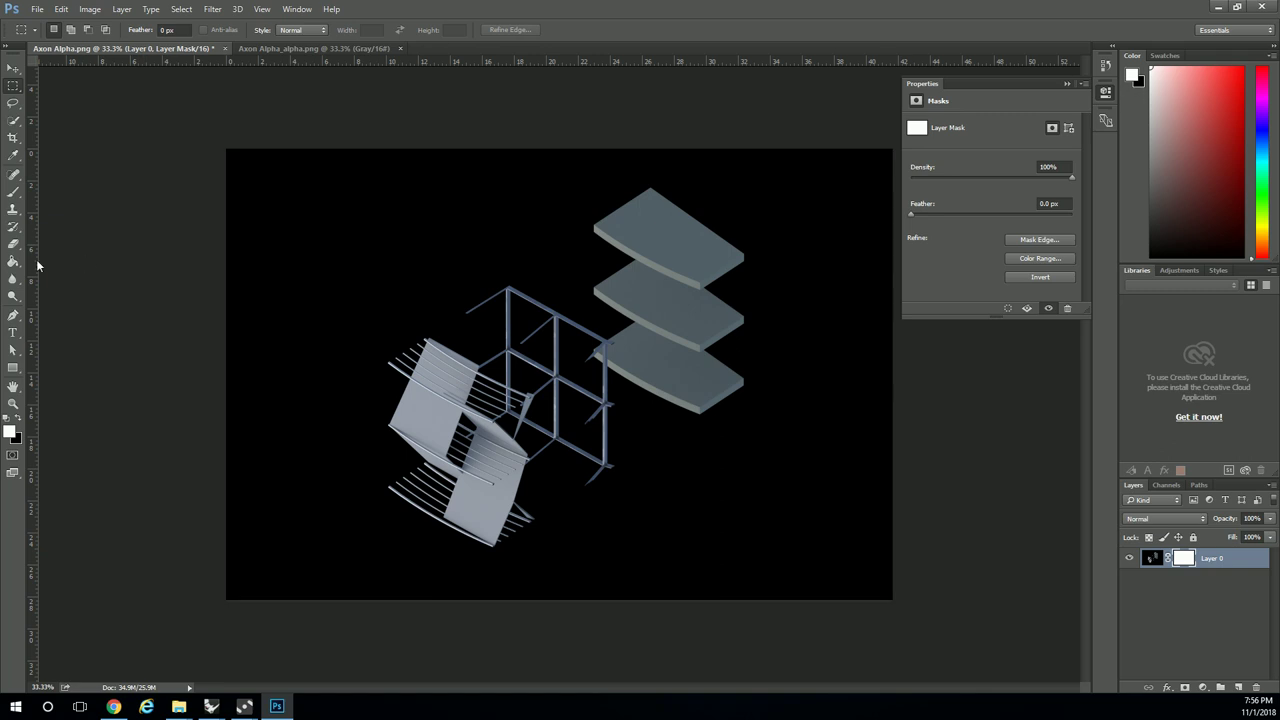
click(13, 191)
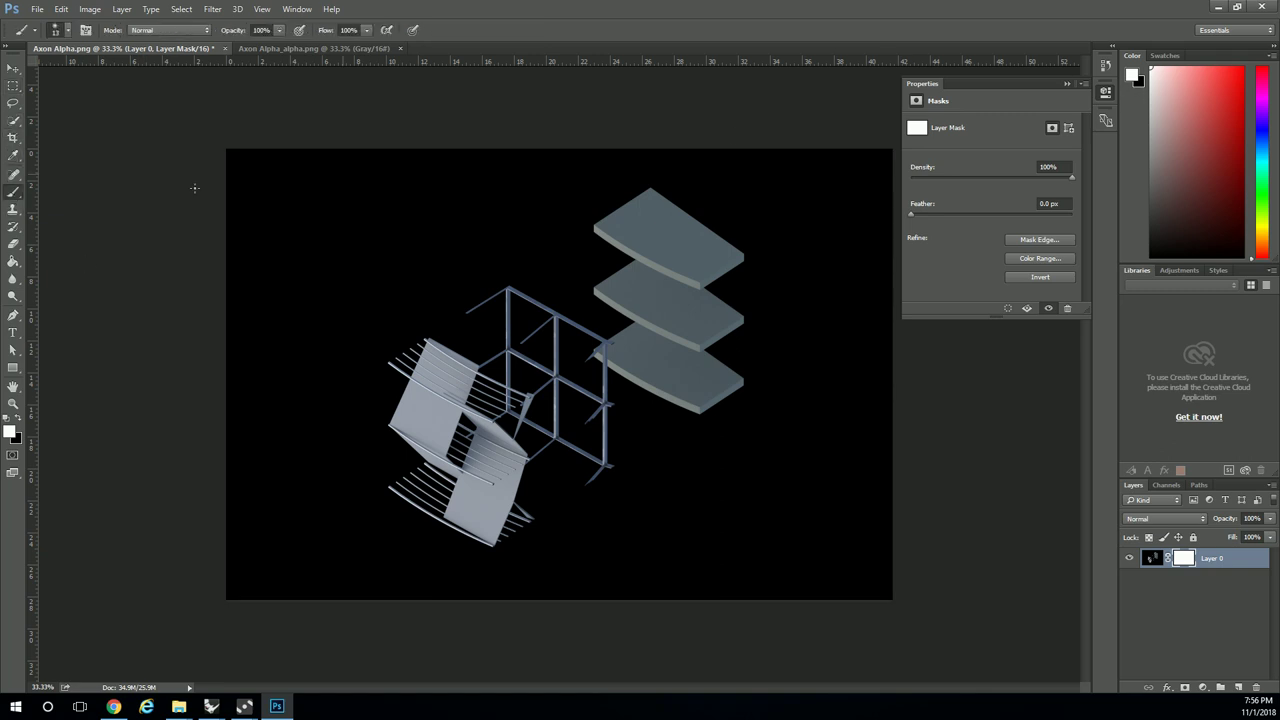
key(x)
mouse_move(421, 420)
mouse_down()
mouse_move(691, 282)
mouse_move(591, 301)
mouse_move(643, 342)
mouse_move(684, 318)
mouse_up()
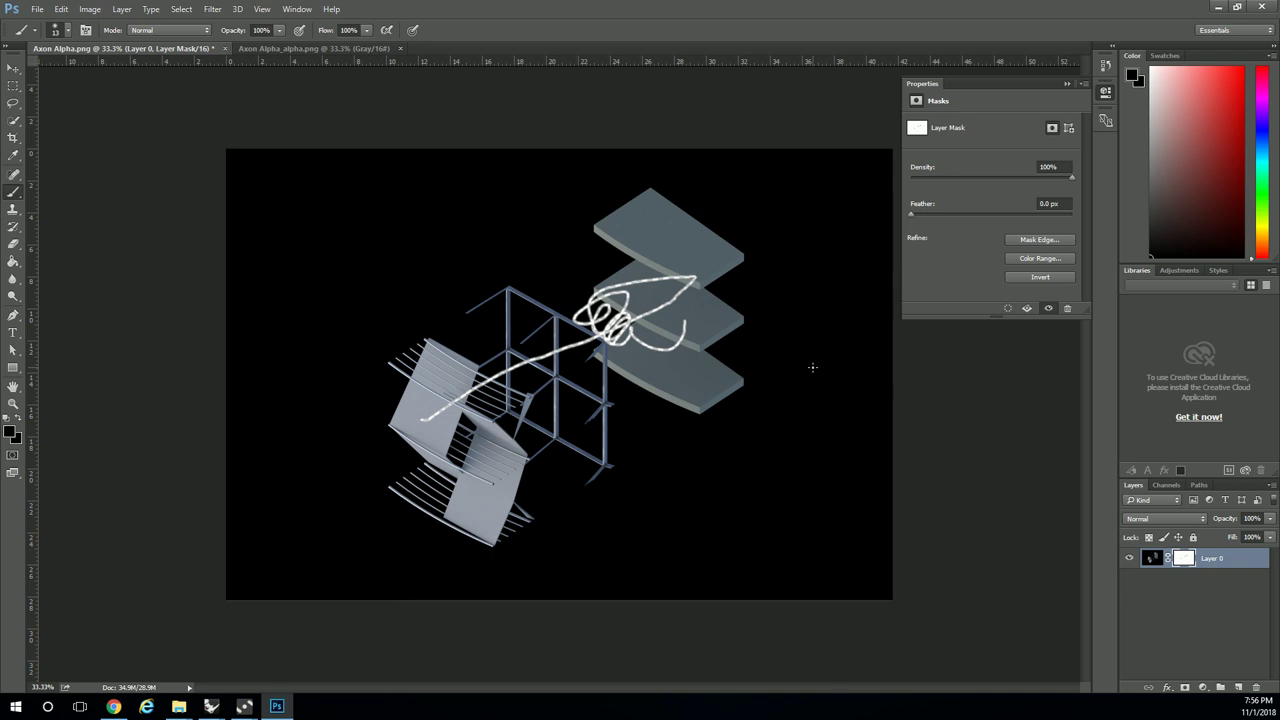
key(ctrl+z)
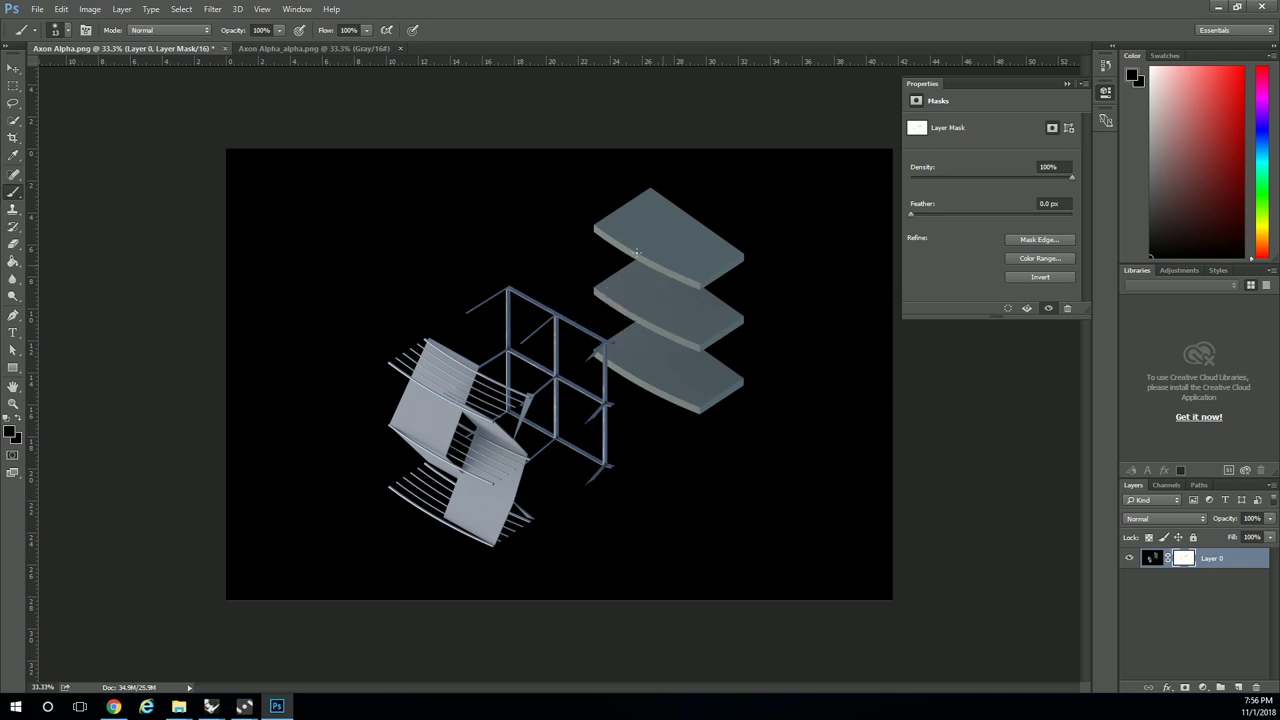
Select the entire alpha silhouette in Axon Alpha_alpha.png with the rectangular marquee.
click(343, 48)
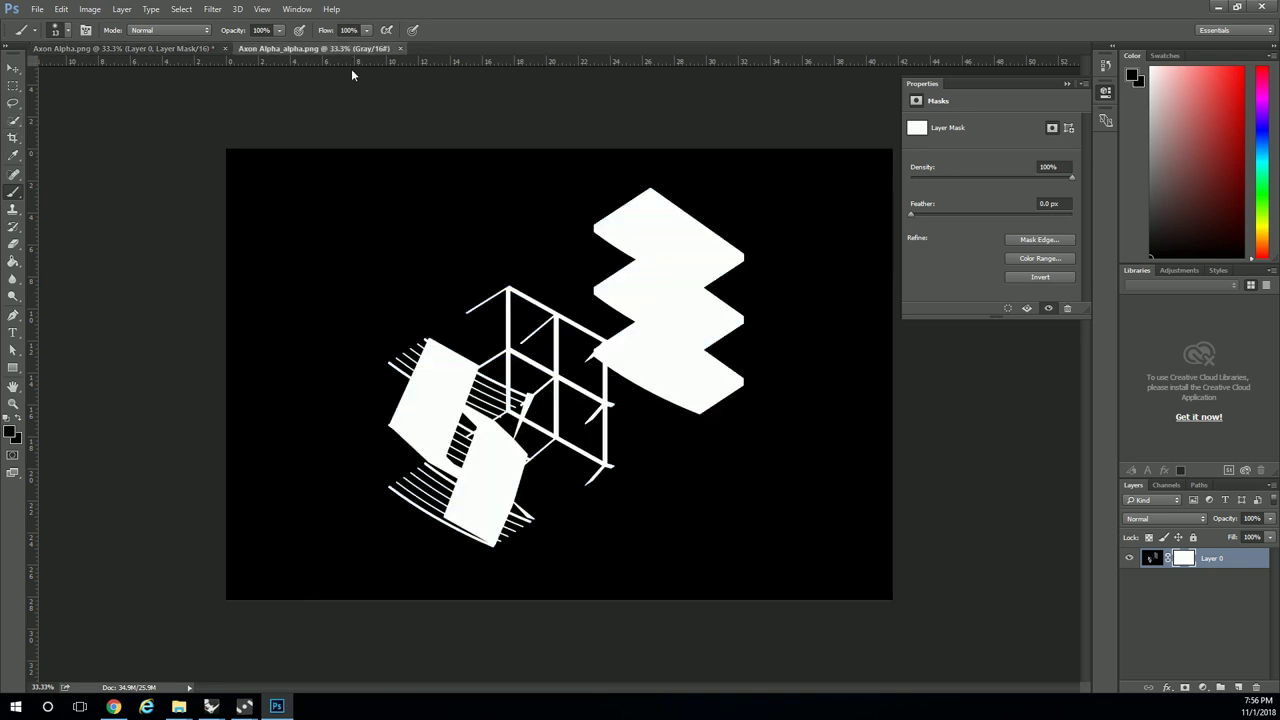
click(13, 85)
drag(186, 162, 1011, 608)
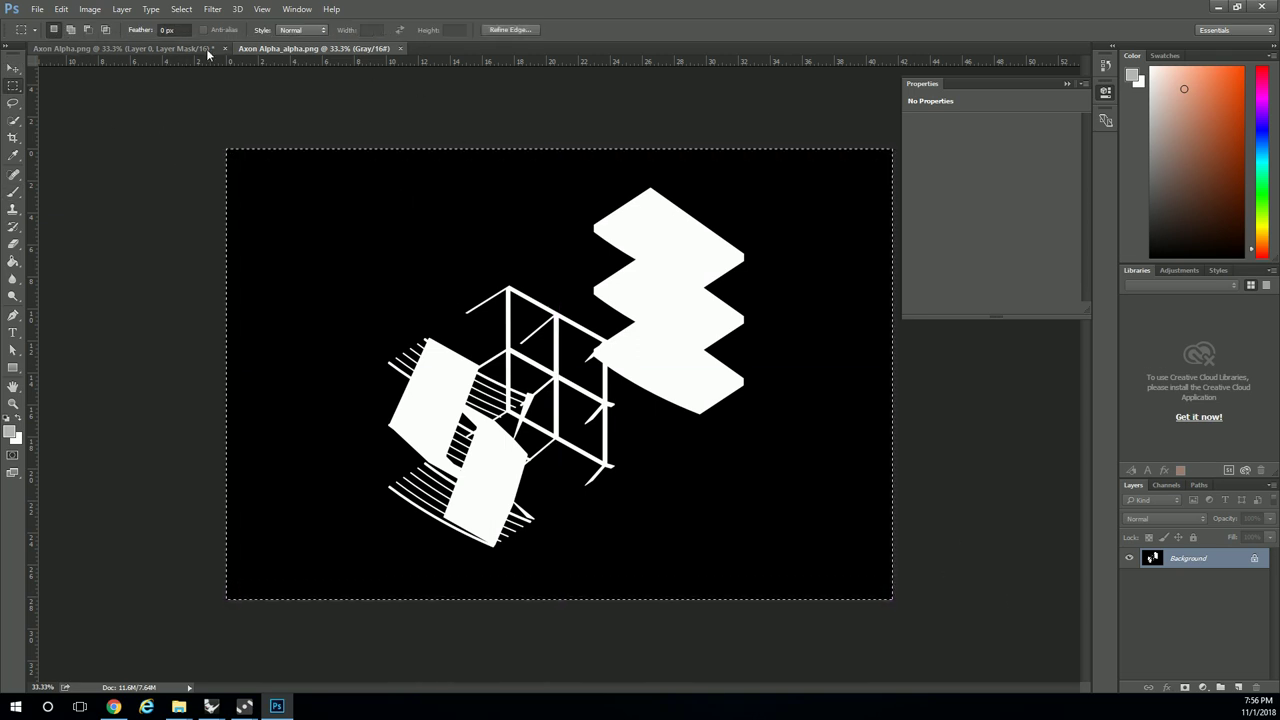
Paste the silhouette into Layer 0's mask, discarding the stray pasted layer.
click(120, 48)
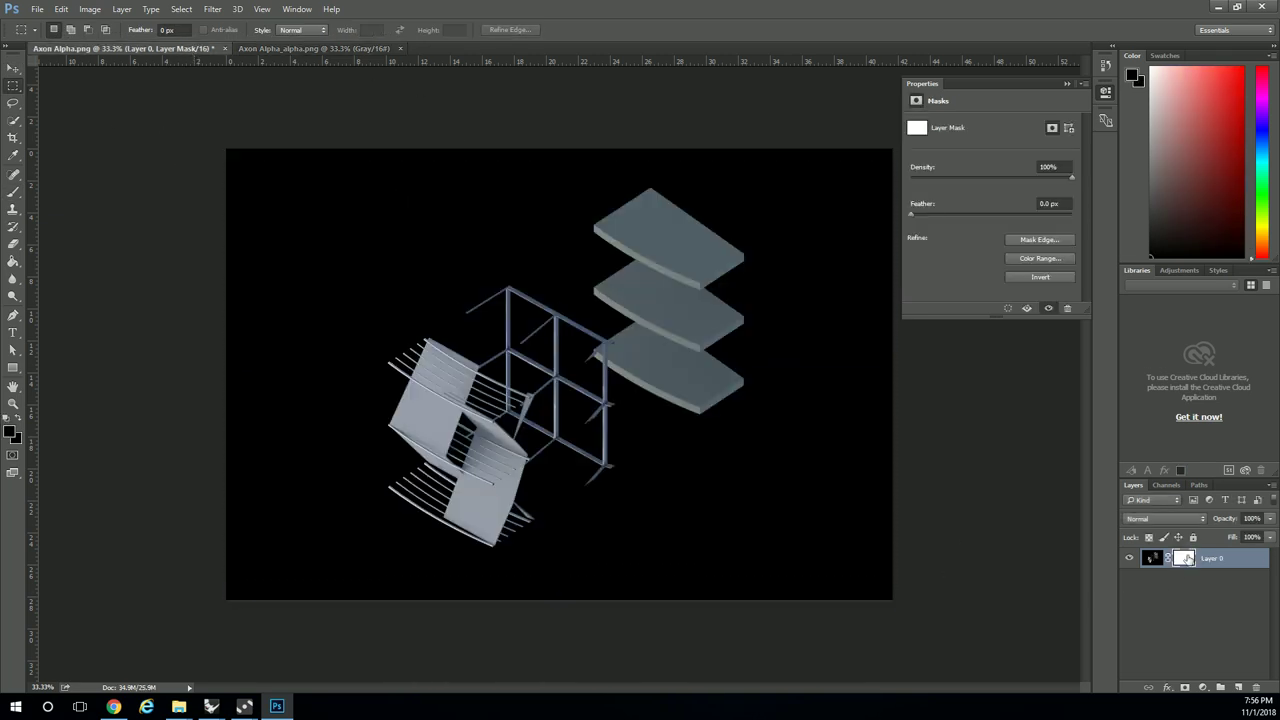
key(ctrl+shift+alt+n)
key(ctrl+v)
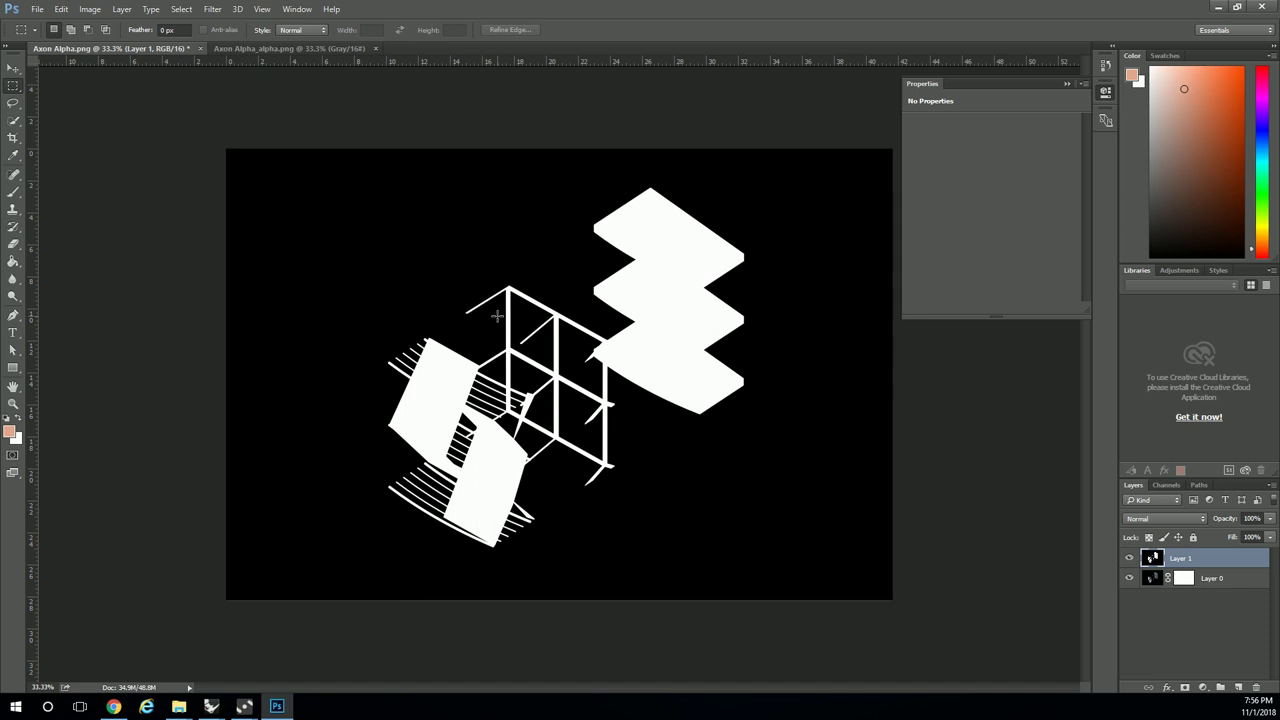
key(Delete)
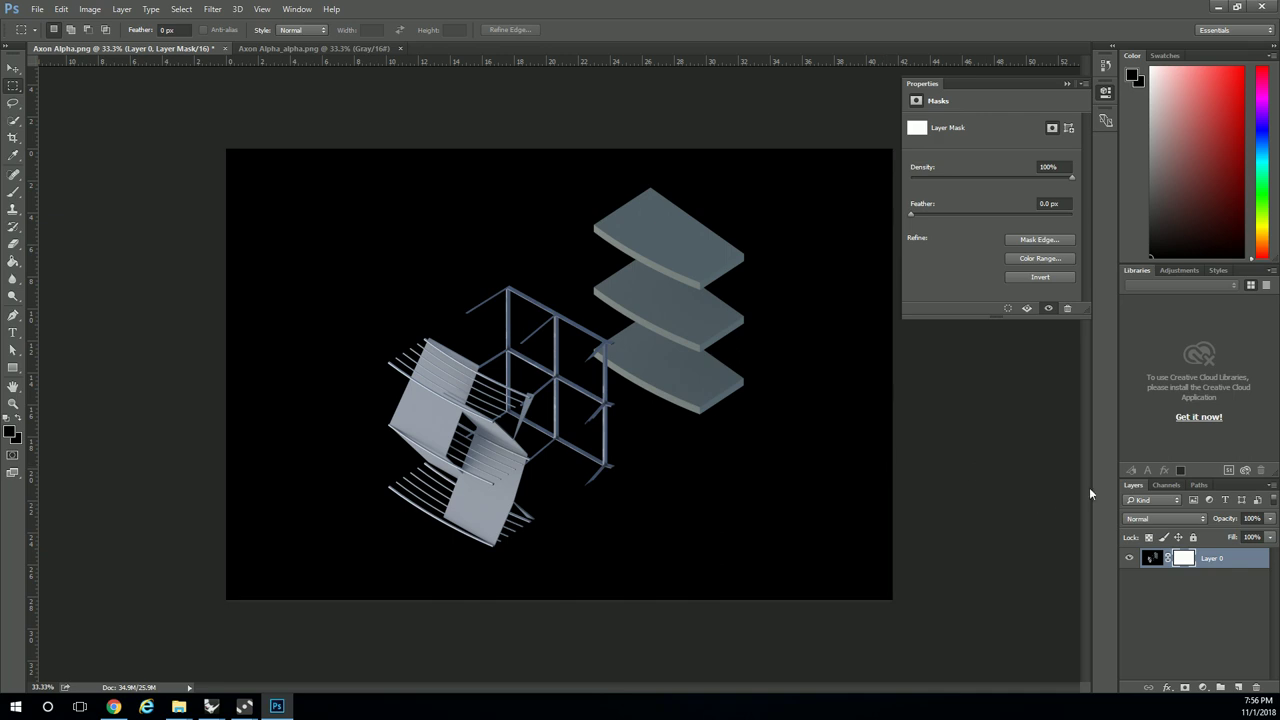
alt+click(1183, 560)
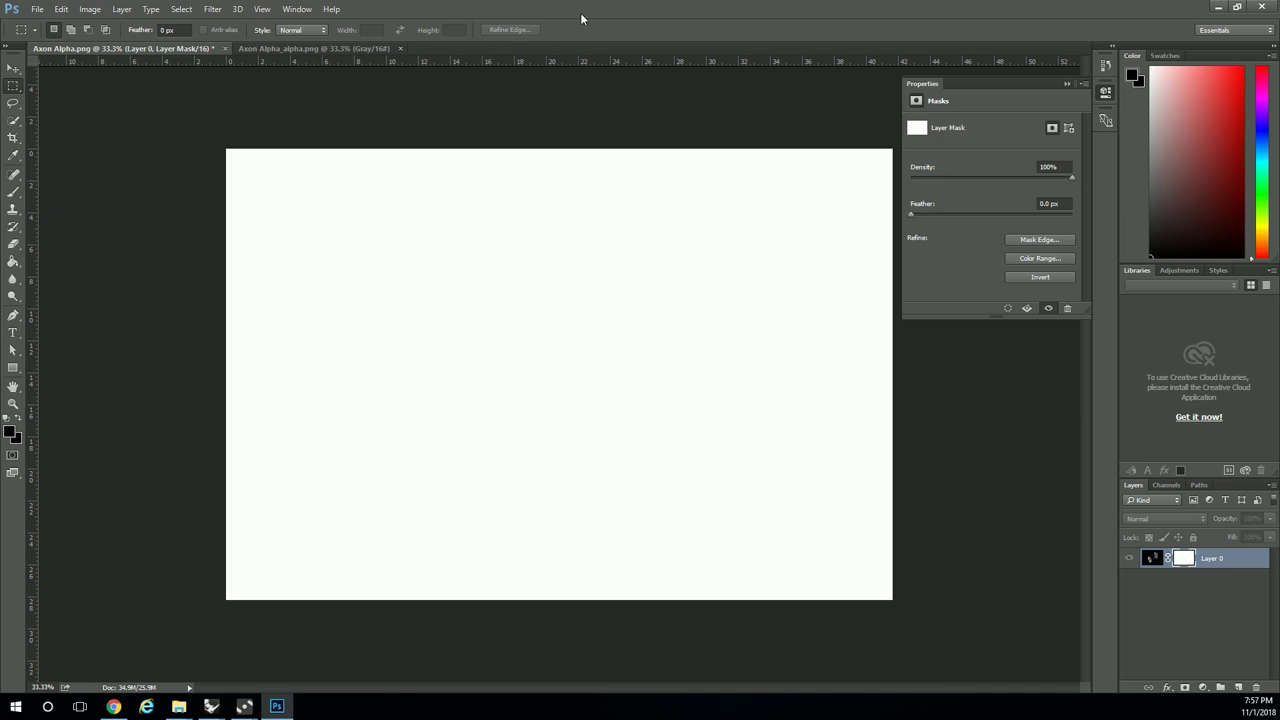
key(ctrl+v)
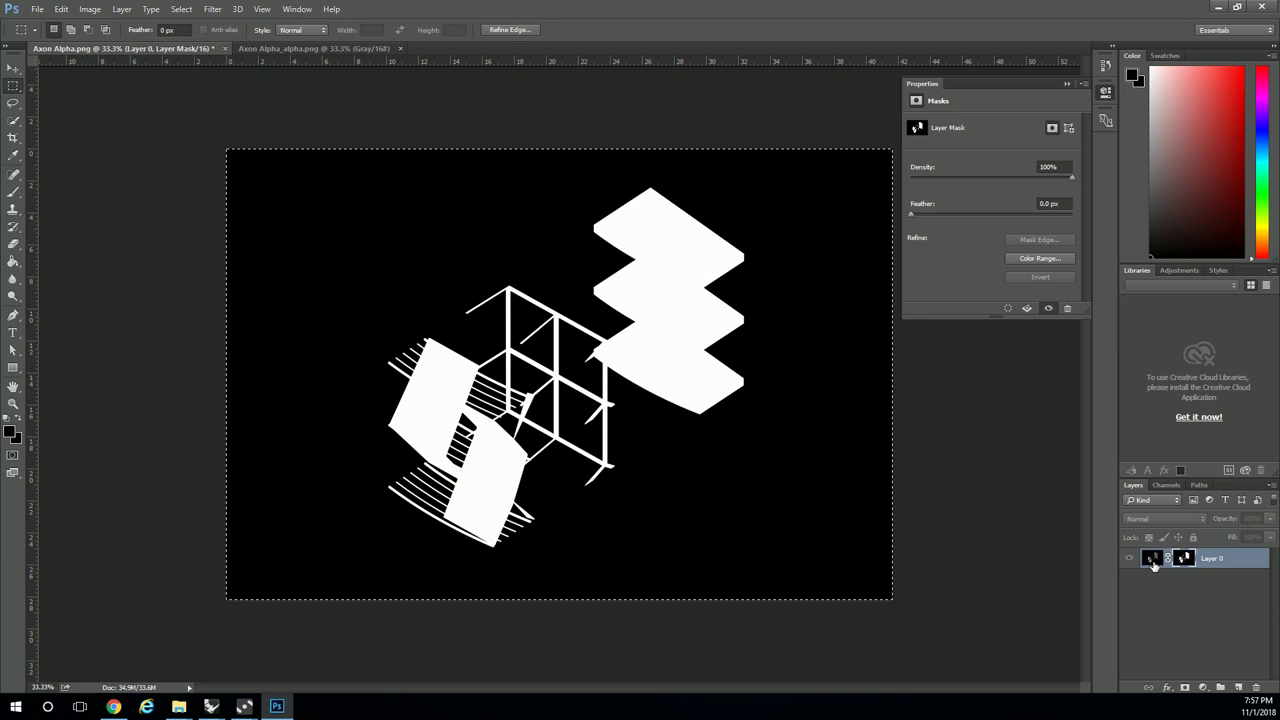
Add Layer 1 beneath Layer 0, fill it white with the Paint Bucket, and deselect.
click(1153, 560)
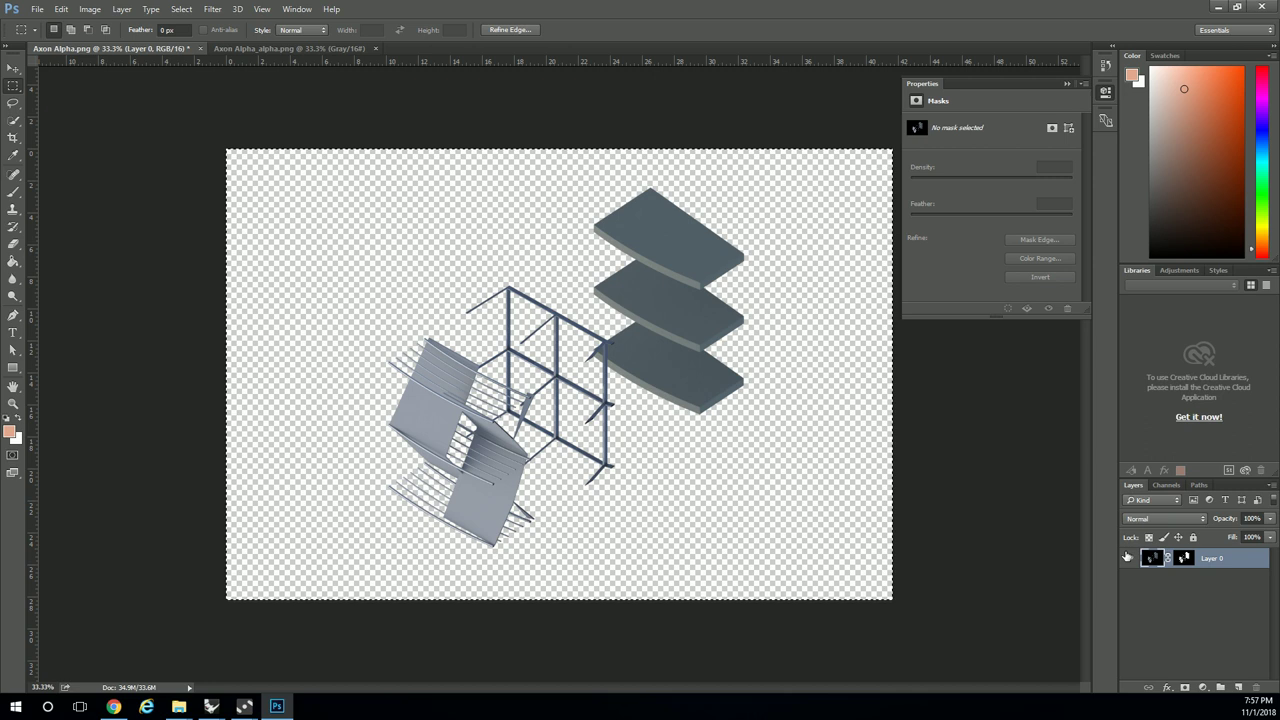
click(1198, 606)
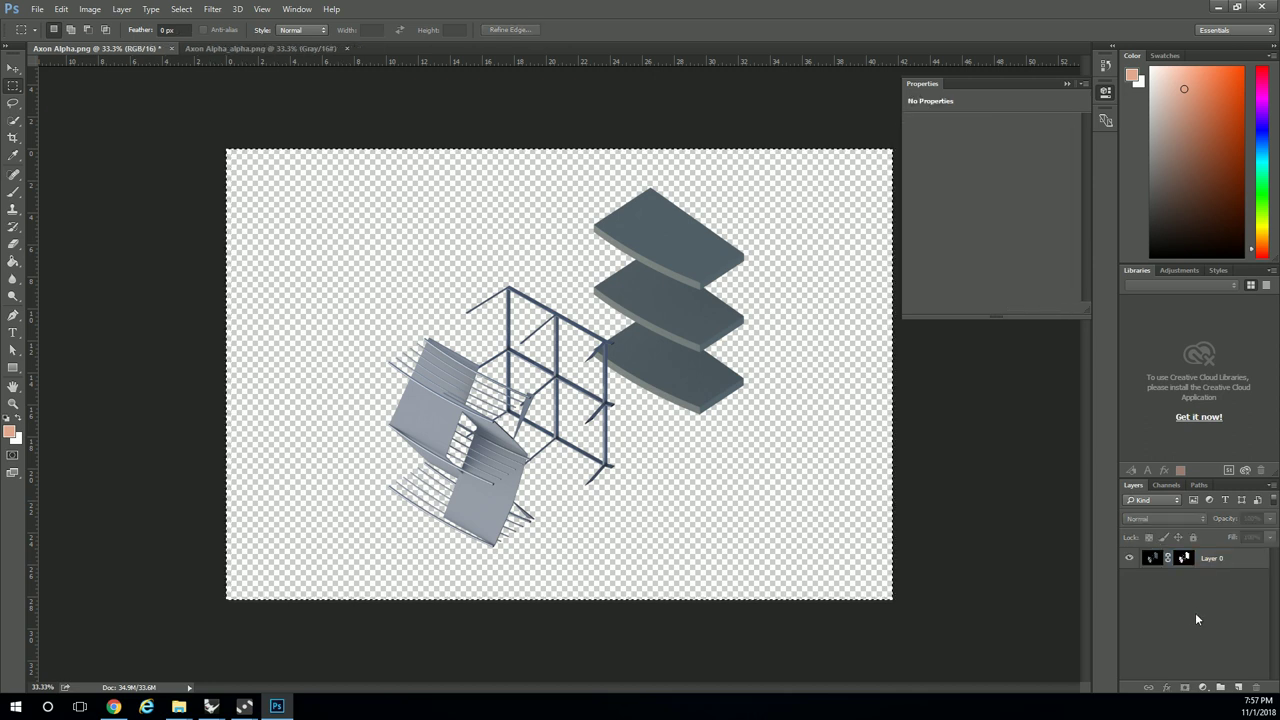
click(1238, 688)
drag(1181, 568, 1186, 612)
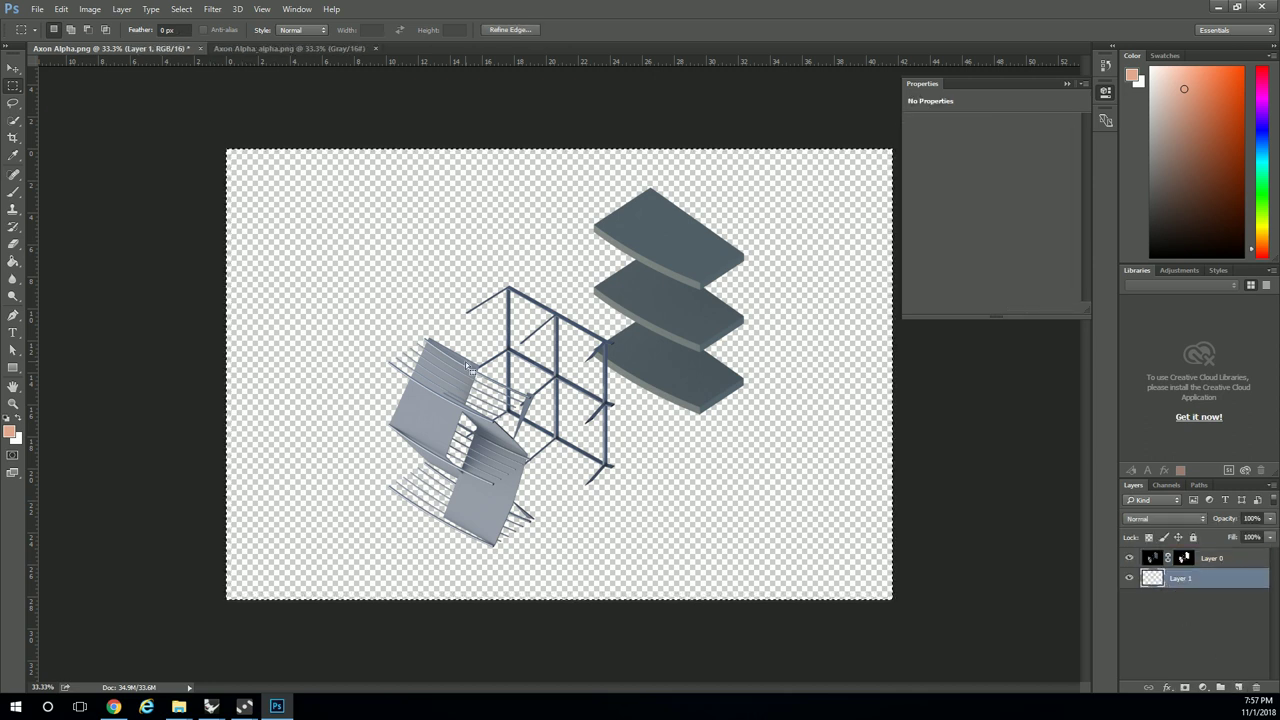
click(12, 260)
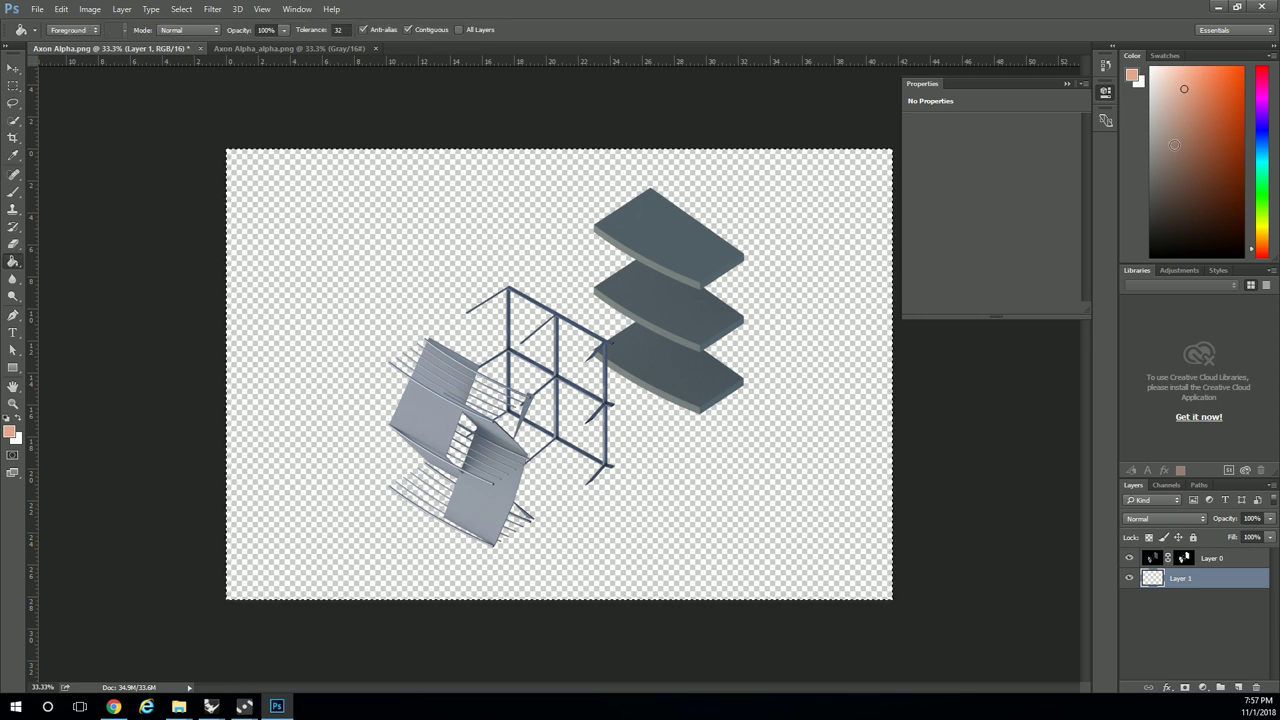
key(d)
key(x)
click(806, 536)
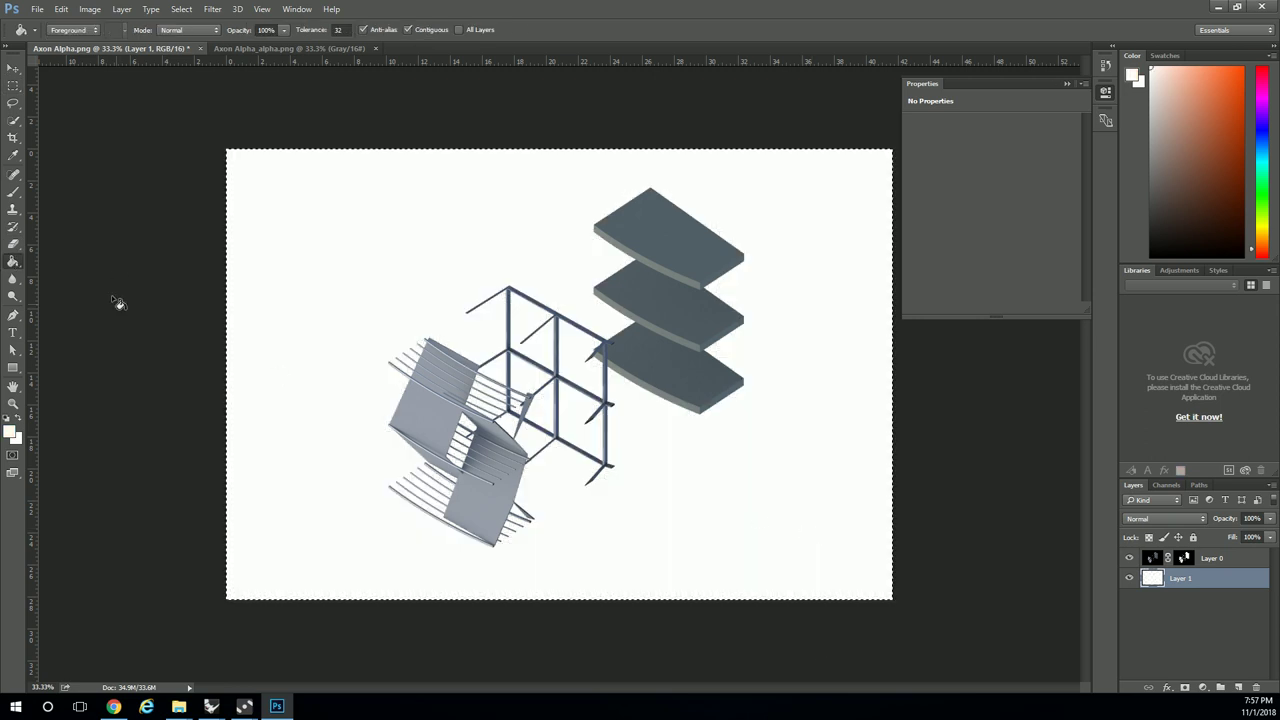
click(13, 86)
click(63, 141)
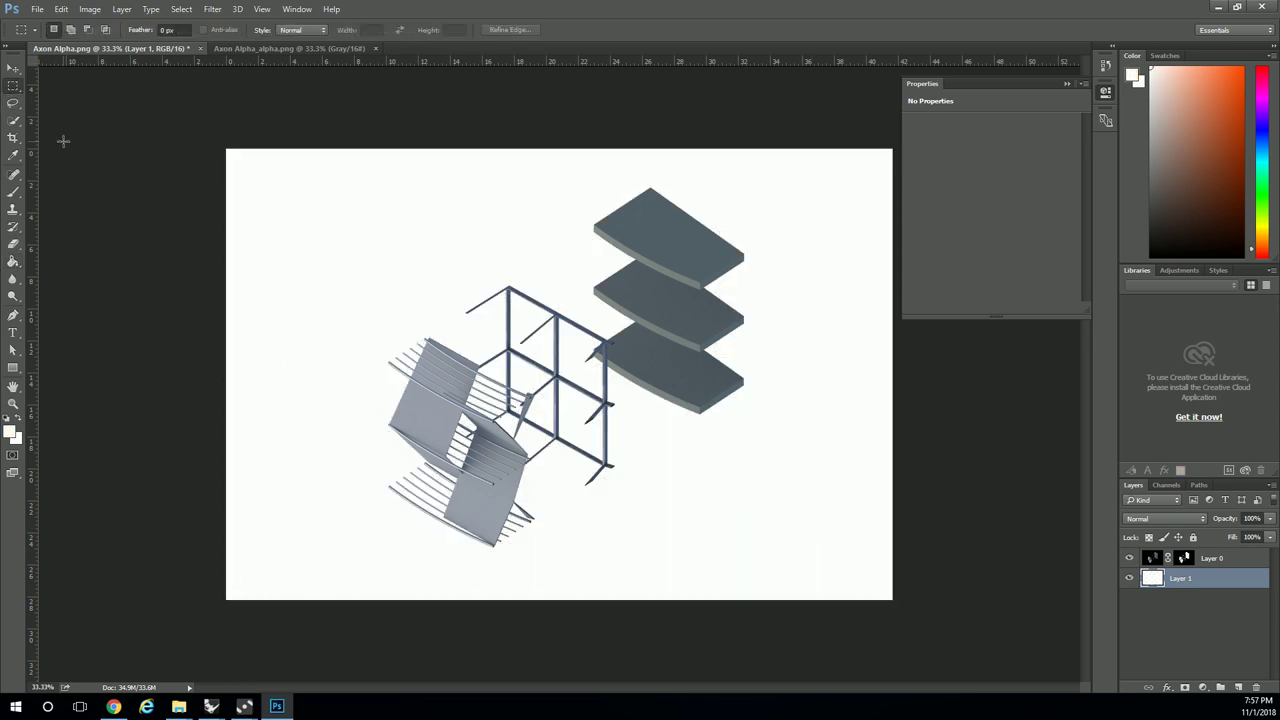